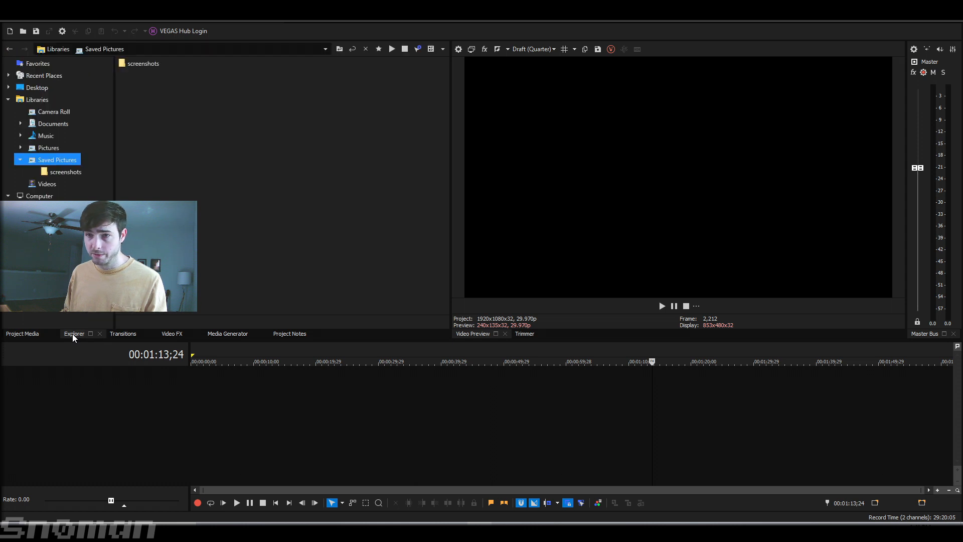
# Step: Add the second Cyberpunk 2077 recording from its Recordings folder to the timeline and match the project video settings to it
pyautogui.click(48, 123)
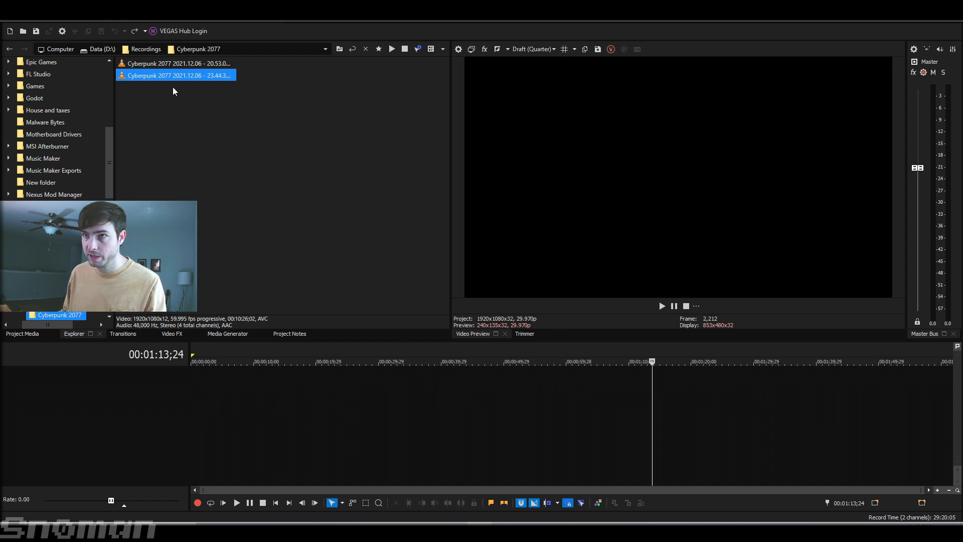
pyautogui.moveTo(173, 75); pyautogui.dragTo(211, 401)
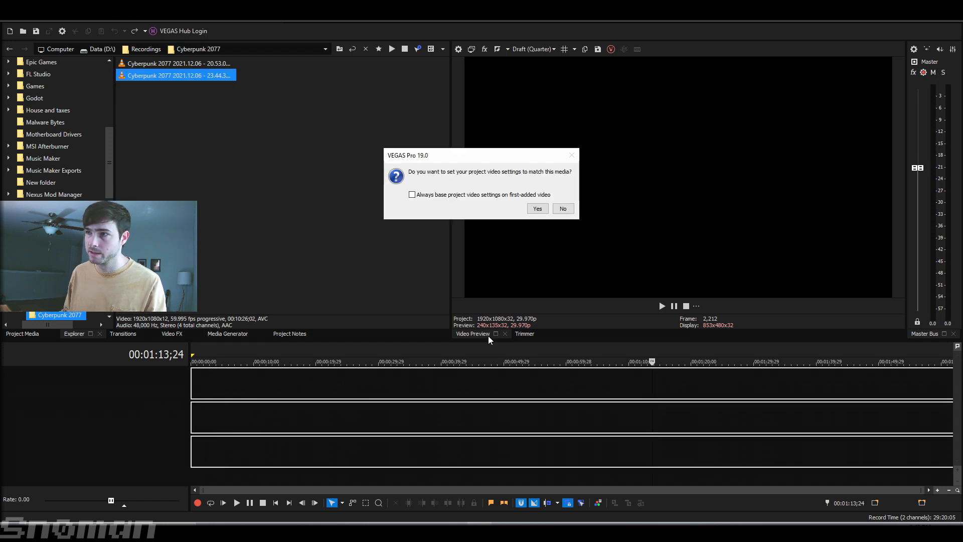
pyautogui.click(538, 208)
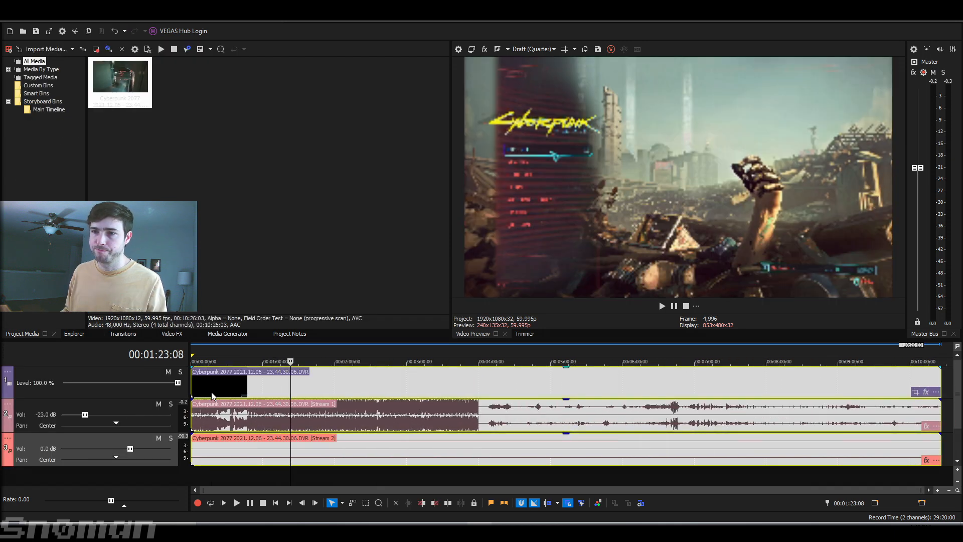
# Step: Remove the recording's first audio stream from its group on the timeline
pyautogui.click(212, 393)
pyautogui.scroll(4, 205, 391)
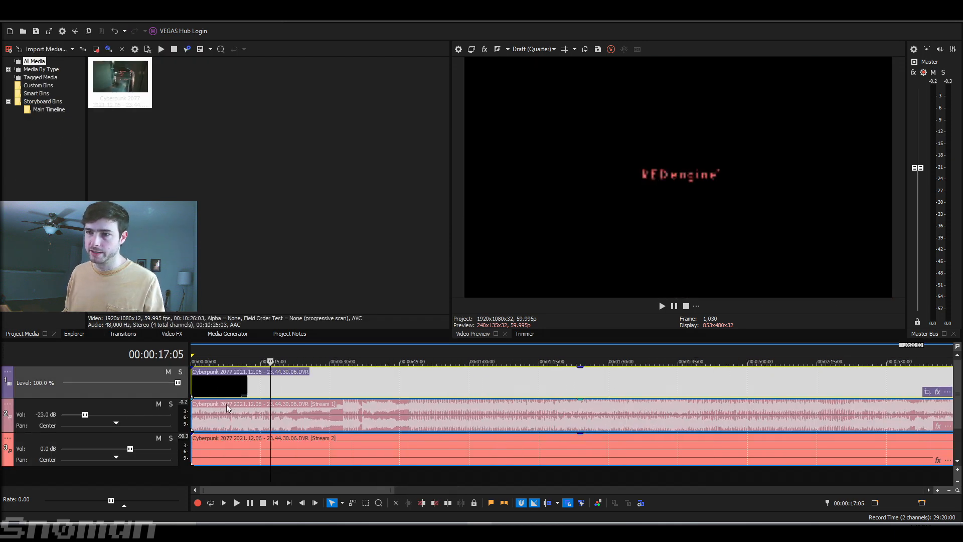
pyautogui.click(233, 420)
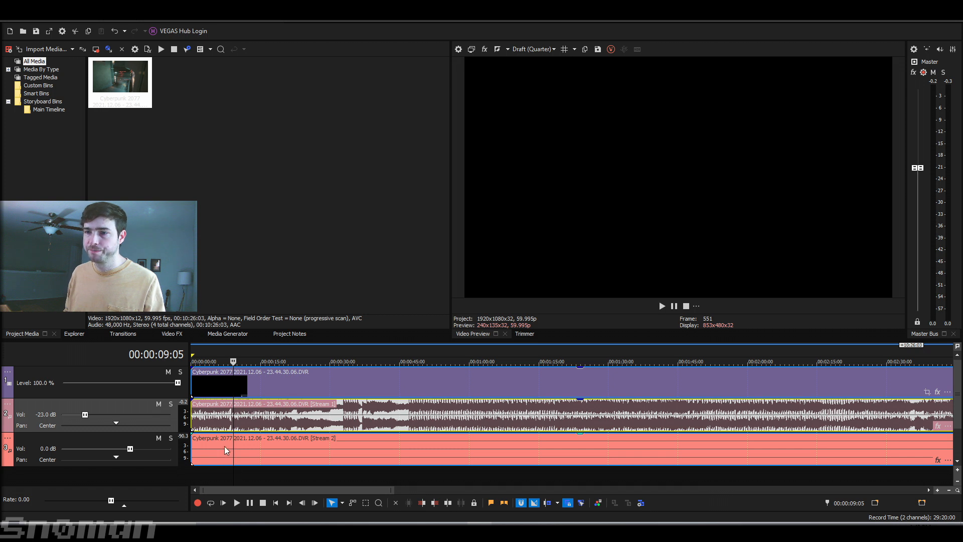
pyautogui.click(209, 392)
pyautogui.click(214, 415)
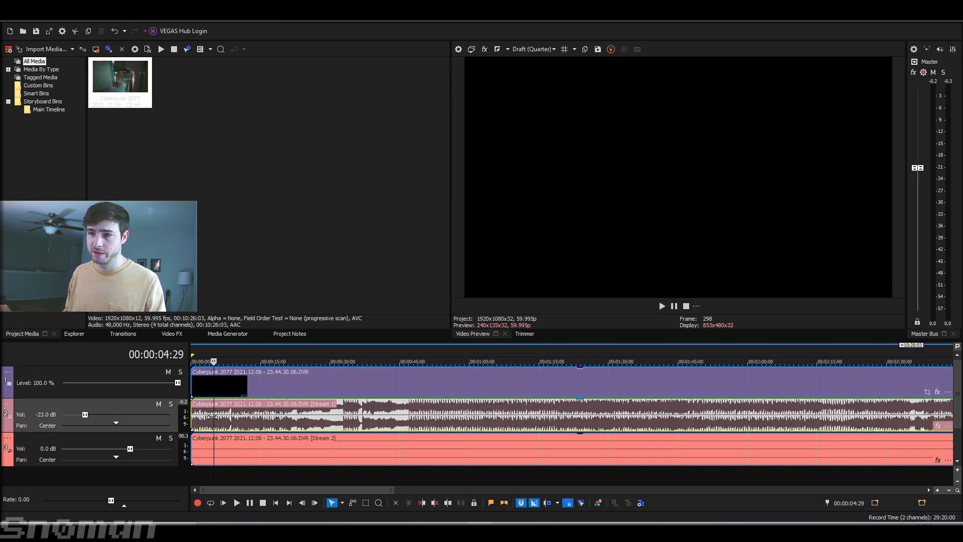
pyautogui.rightClick(224, 414)
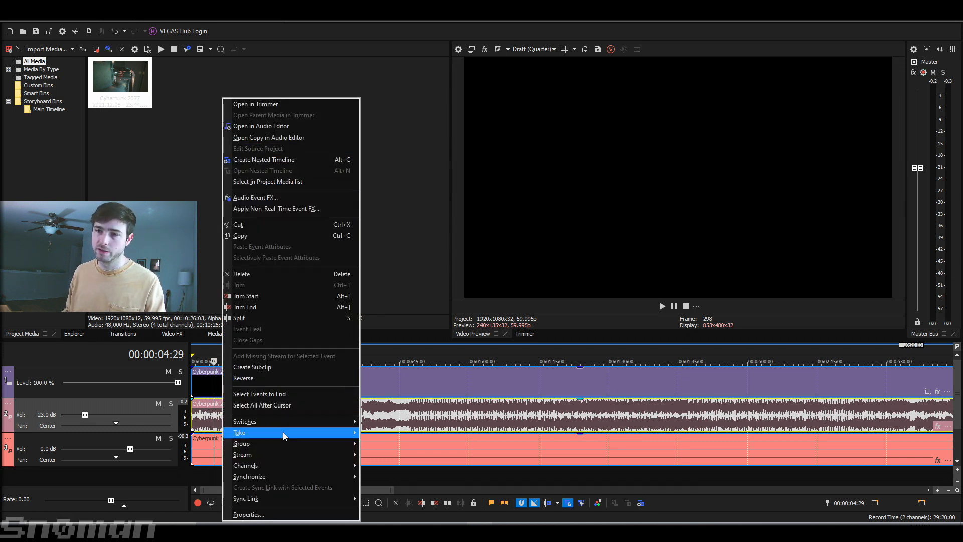
pyautogui.moveTo(285, 443)
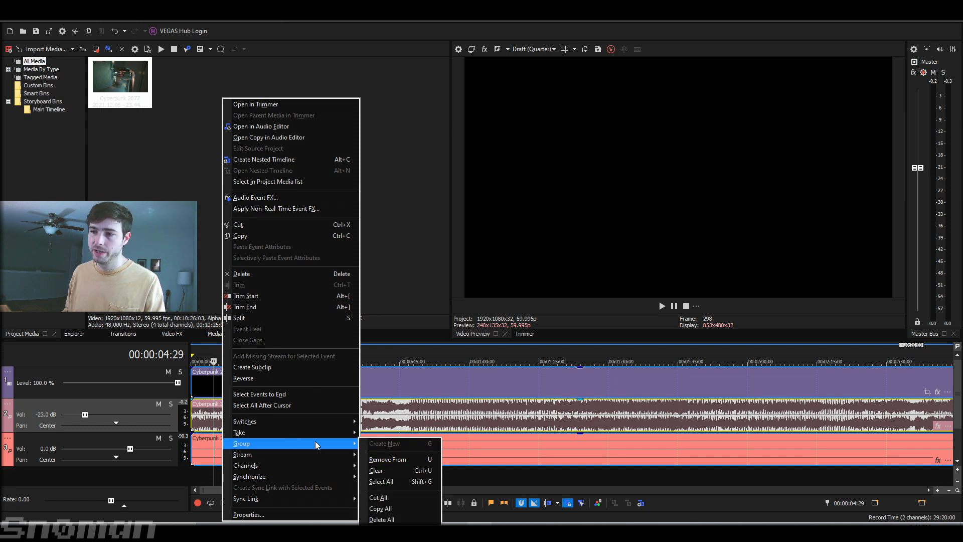
pyautogui.click(438, 461)
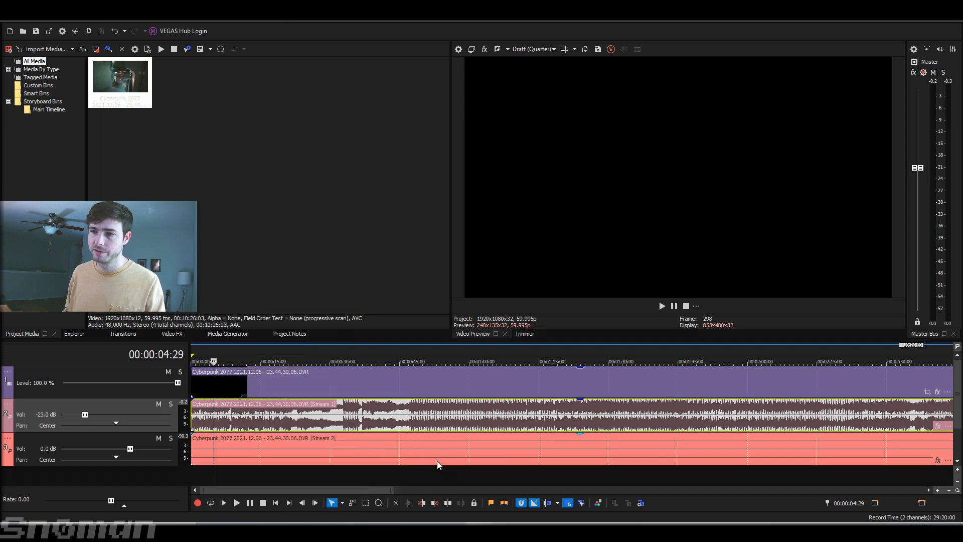
# Step: Delete the recording's second audio stream from the timeline
pyautogui.click(251, 451)
pyautogui.press('Delete')
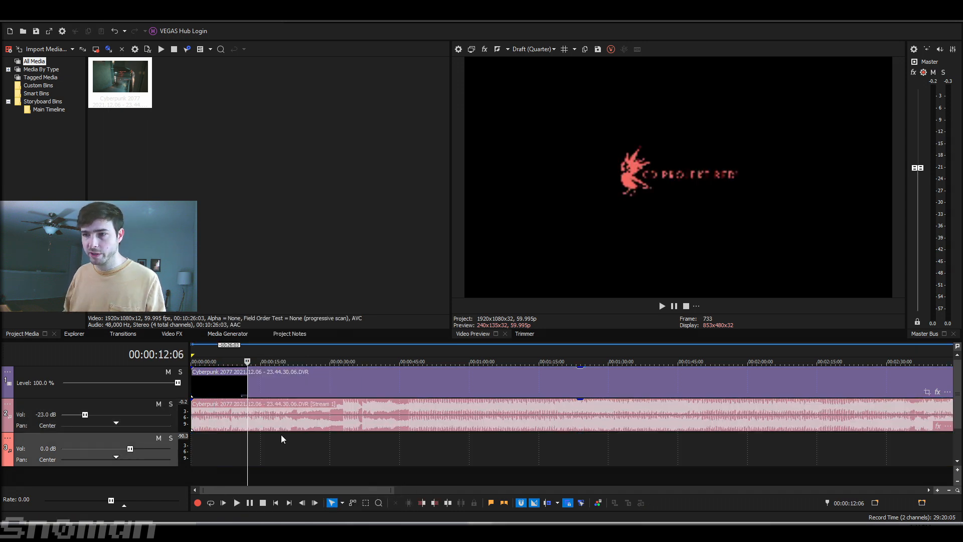
pyautogui.moveTo(289, 496); pyautogui.dragTo(271, 471)
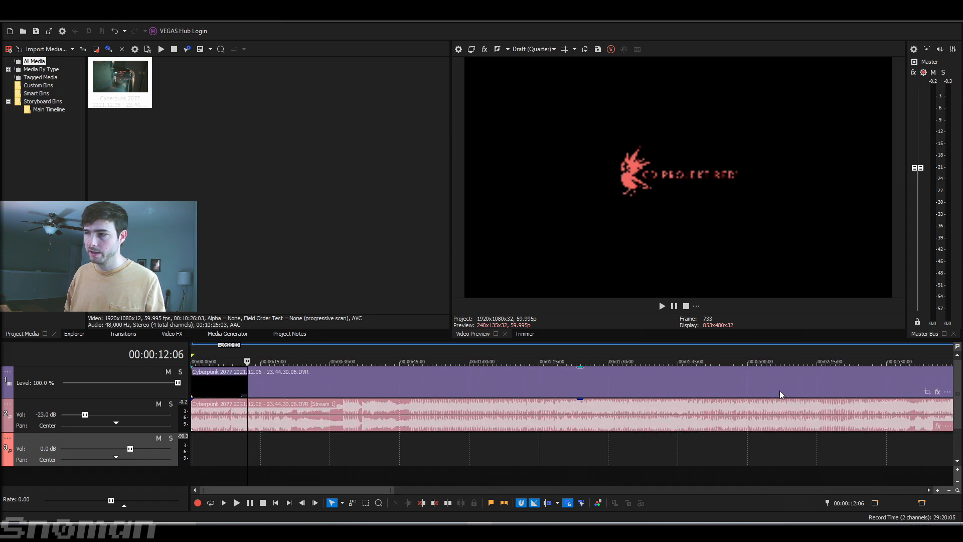
pyautogui.scroll(-5, 348, 434)
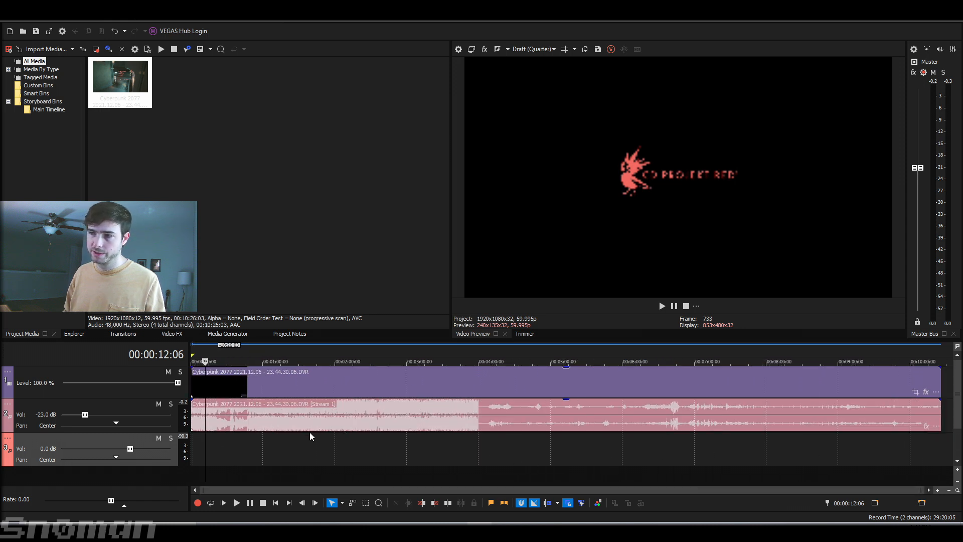
pyautogui.scroll(-1, 303, 436)
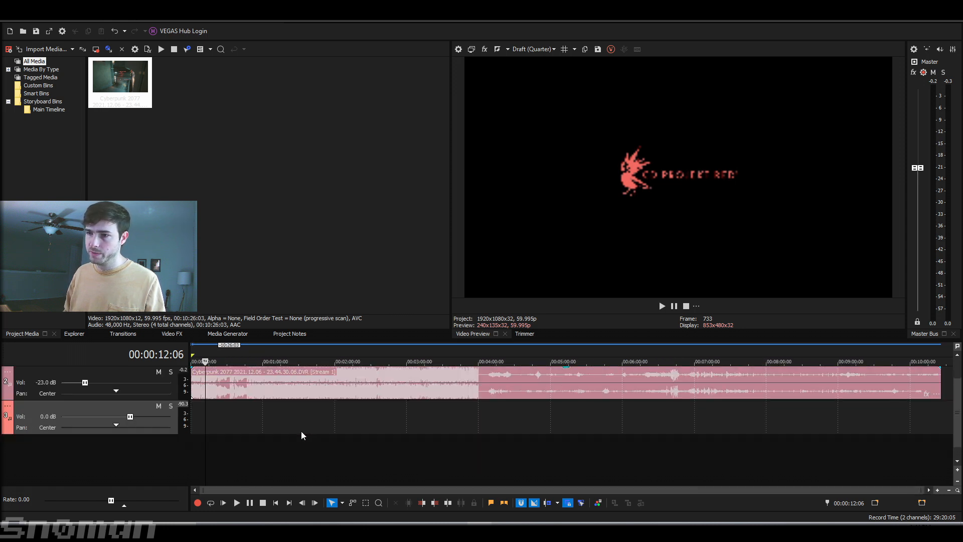
pyautogui.moveTo(959, 420); pyautogui.dragTo(959, 383)
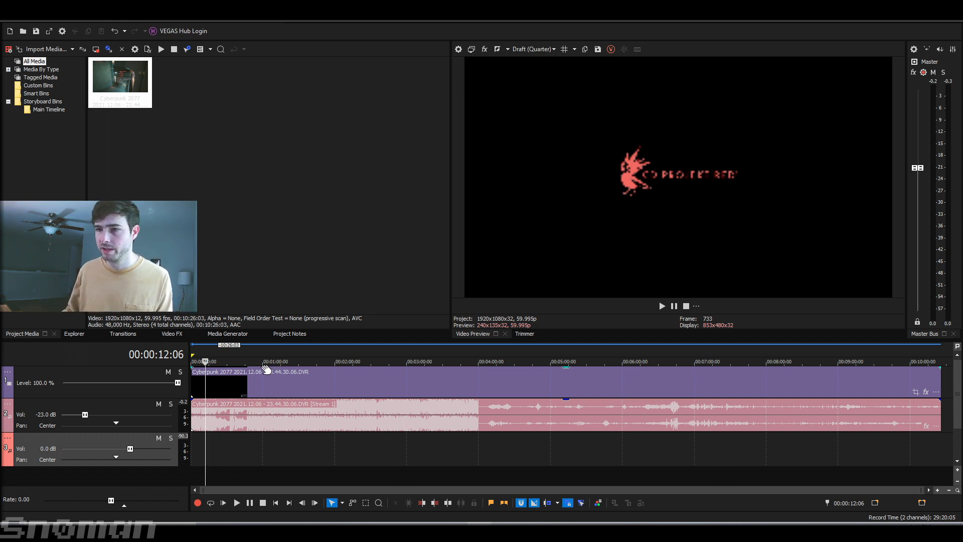
# Step: Play the video event from about 00:04:11 and stop playback
pyautogui.click(493, 392)
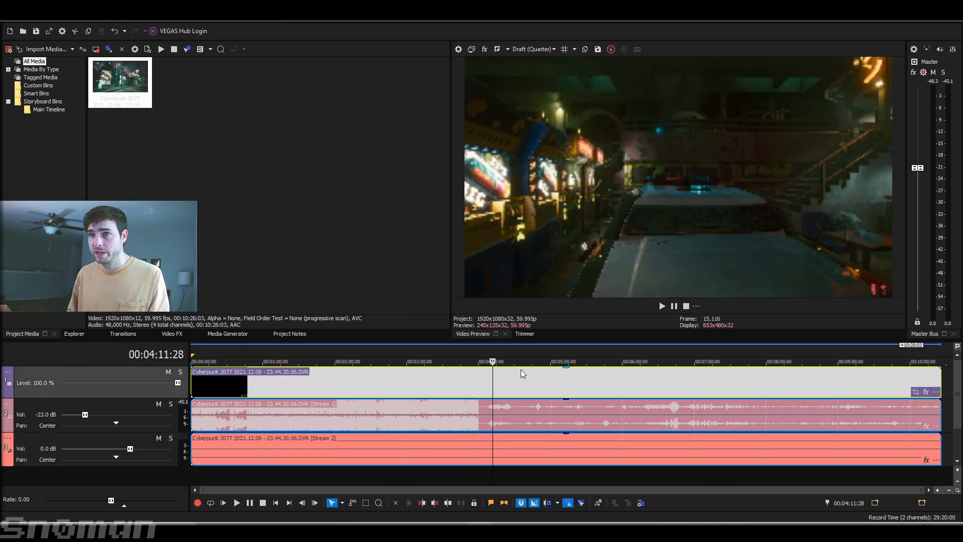
pyautogui.press('space')
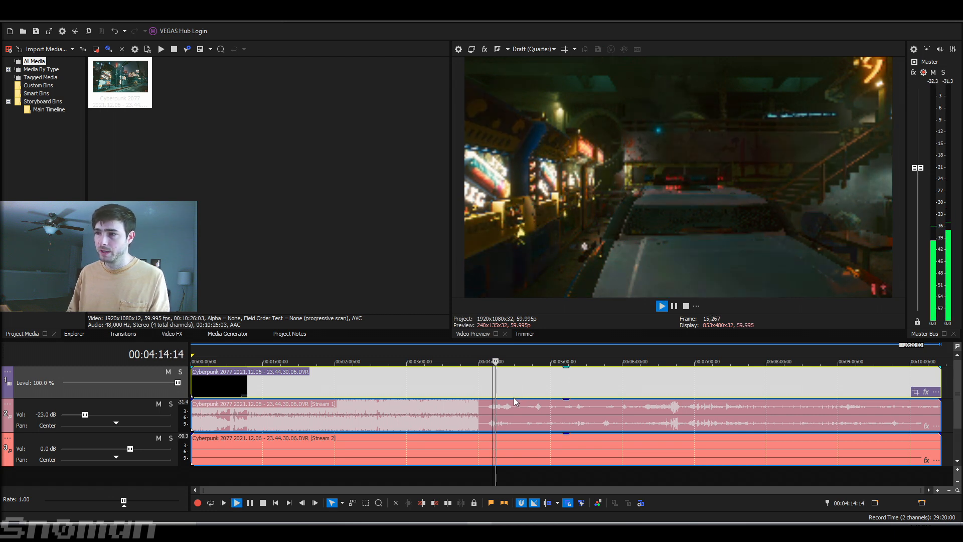
pyautogui.press('space')
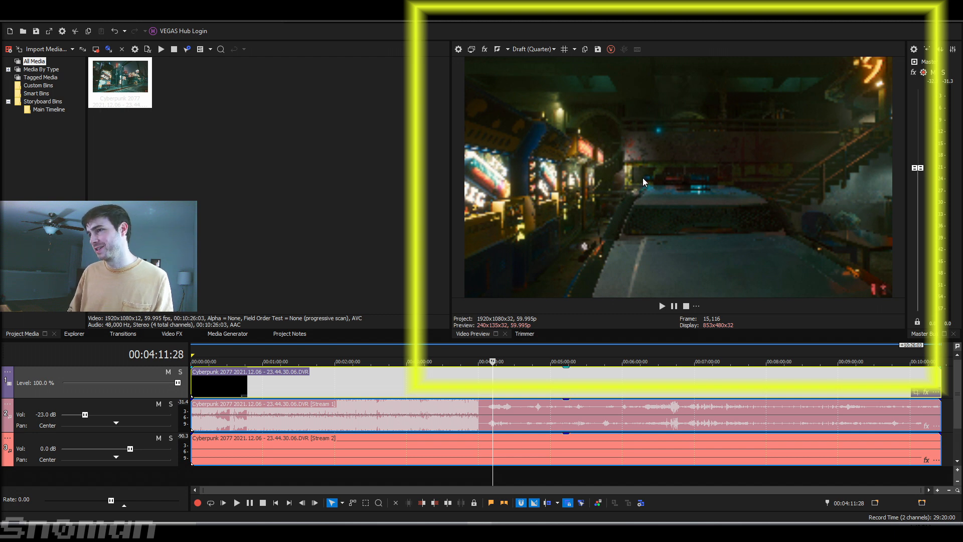
# Step: Review the video preview's quality levels and the resolution options under Preview and Draft
pyautogui.click(533, 48)
pyautogui.moveTo(548, 71)
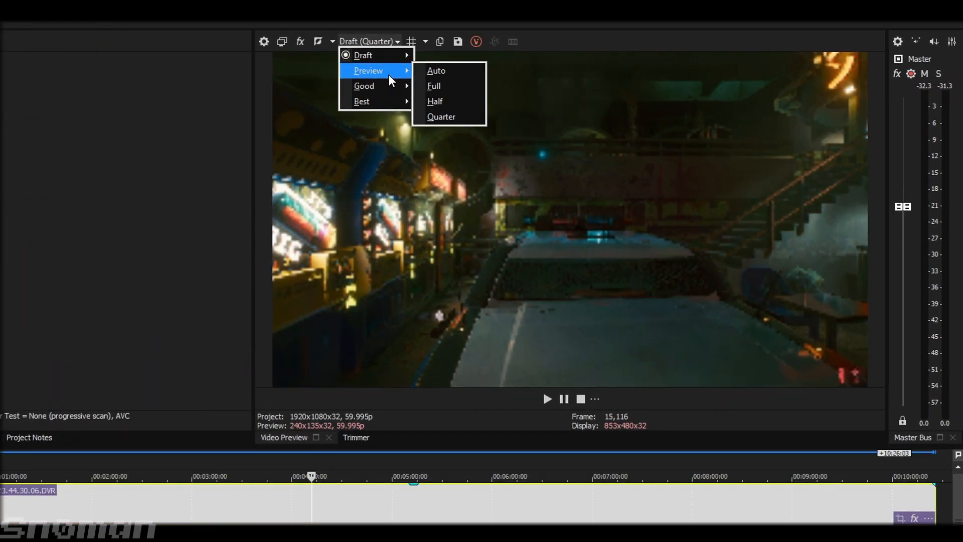
pyautogui.moveTo(379, 54)
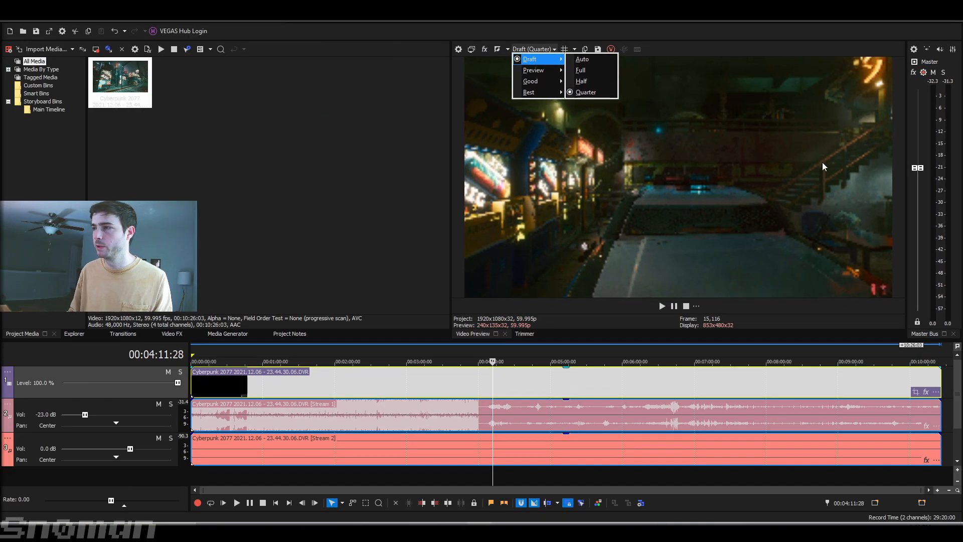
pyautogui.click(202, 333)
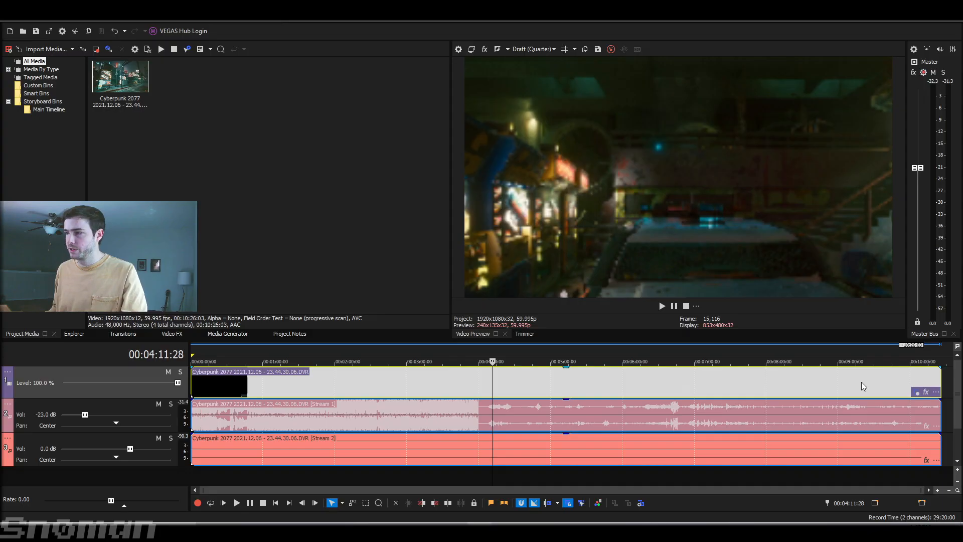
# Step: Open Event Pan/Crop for the video event and set the crop frame to about 1,285 × 723, centred at about 941, 521
pyautogui.click(807, 380)
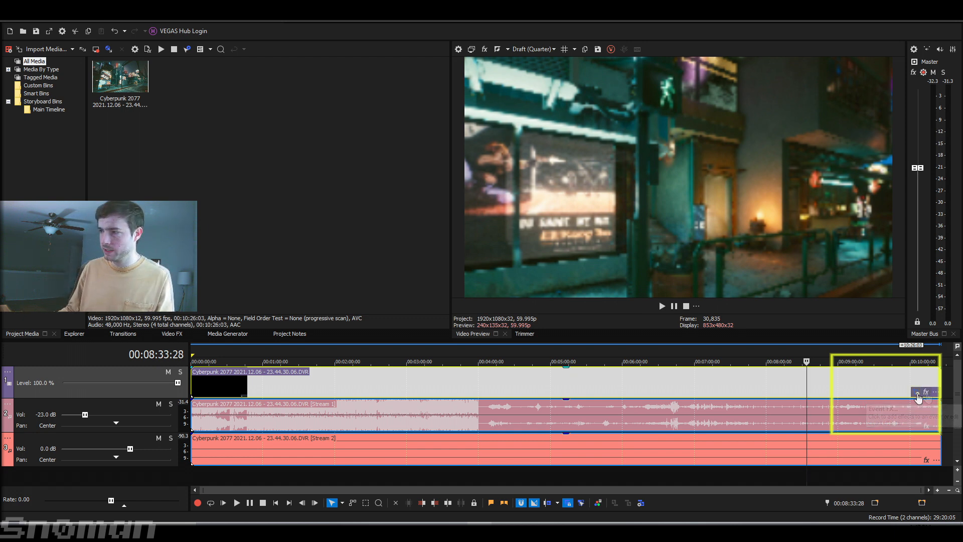
pyautogui.click(919, 397)
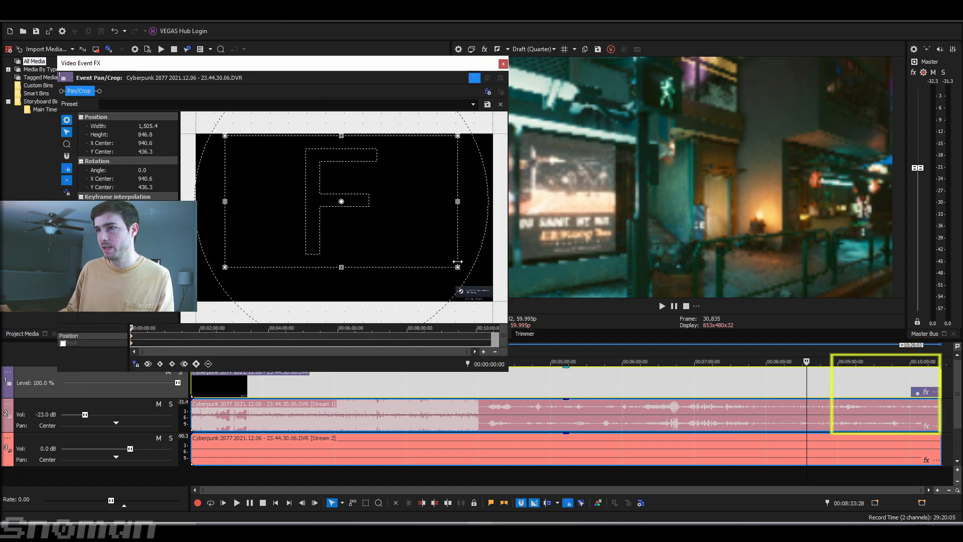
pyautogui.moveTo(457, 268); pyautogui.dragTo(472, 276)
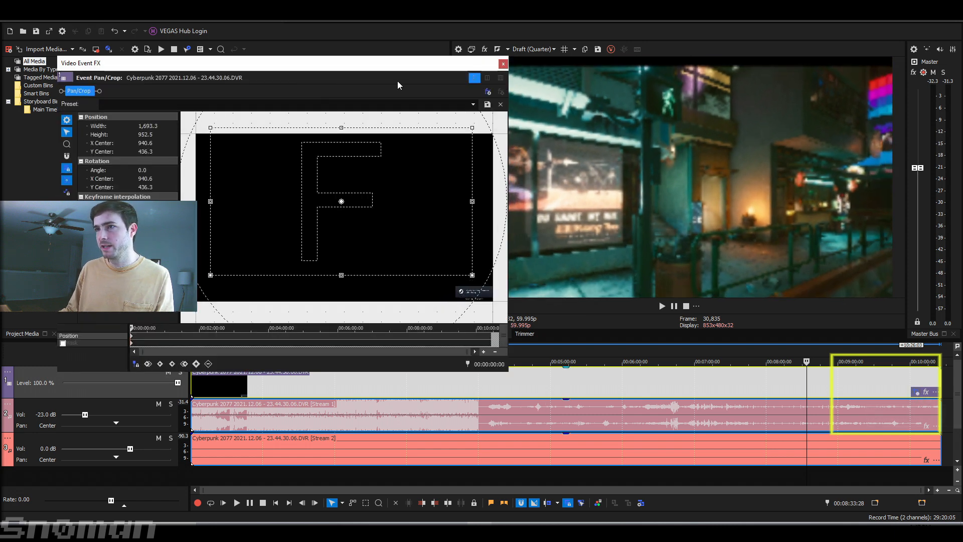
pyautogui.moveTo(398, 165); pyautogui.dragTo(399, 179)
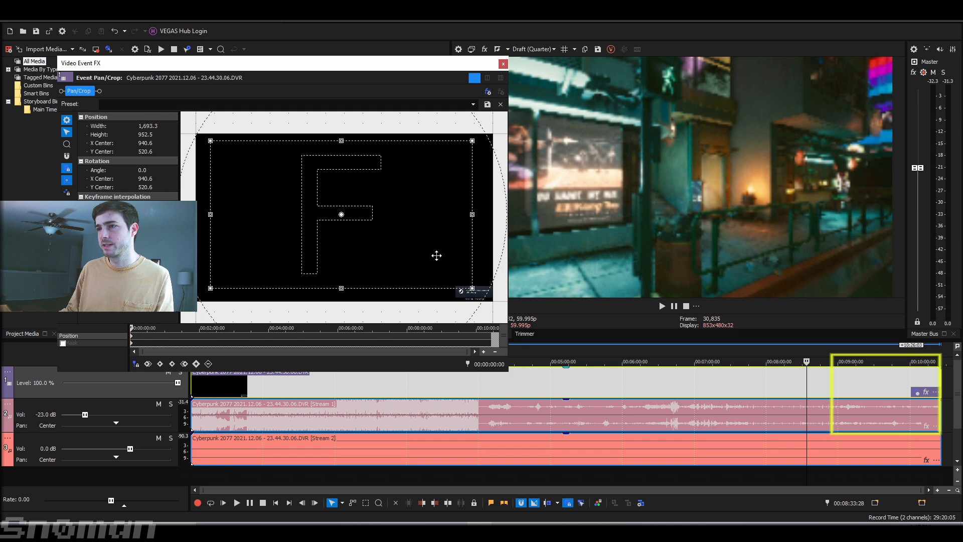
pyautogui.moveTo(472, 290); pyautogui.dragTo(441, 280)
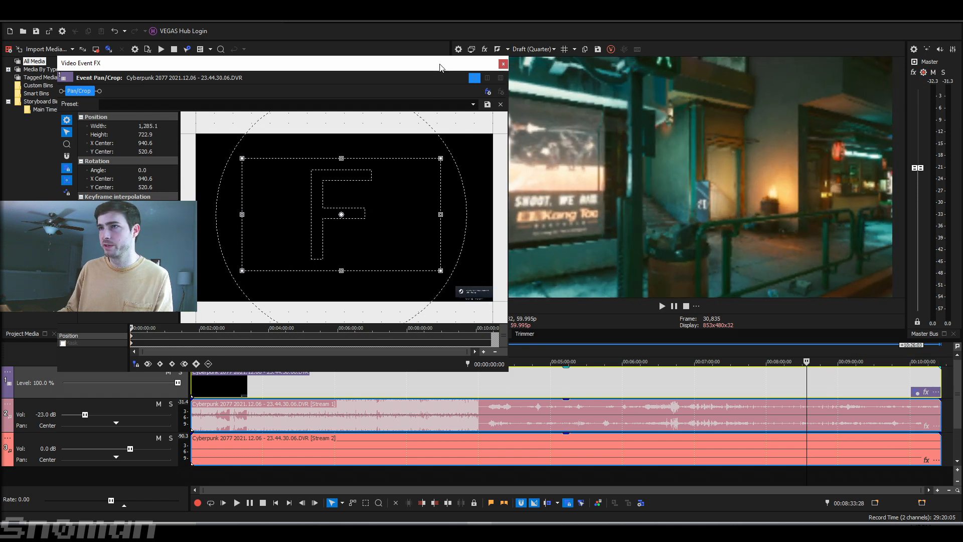
pyautogui.moveTo(439, 68); pyautogui.dragTo(319, 53)
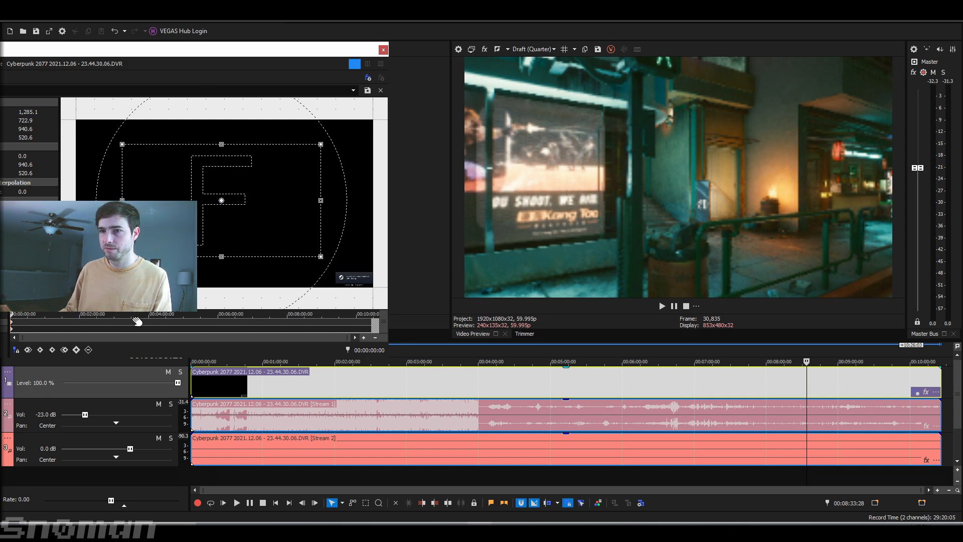
# Step: Add a Pan/Crop keyframe at about 00:09:38 and restore its crop to the full 1,920 × 1,080 frame
pyautogui.click(343, 323)
pyautogui.moveTo(222, 200); pyautogui.dragTo(265, 177)
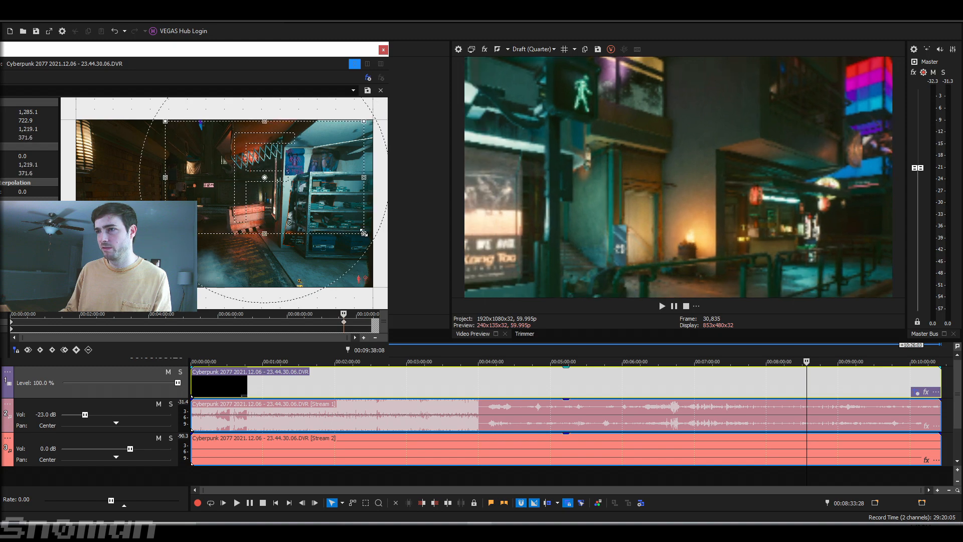
pyautogui.moveTo(363, 232); pyautogui.dragTo(410, 266)
pyautogui.moveTo(324, 215); pyautogui.dragTo(285, 241)
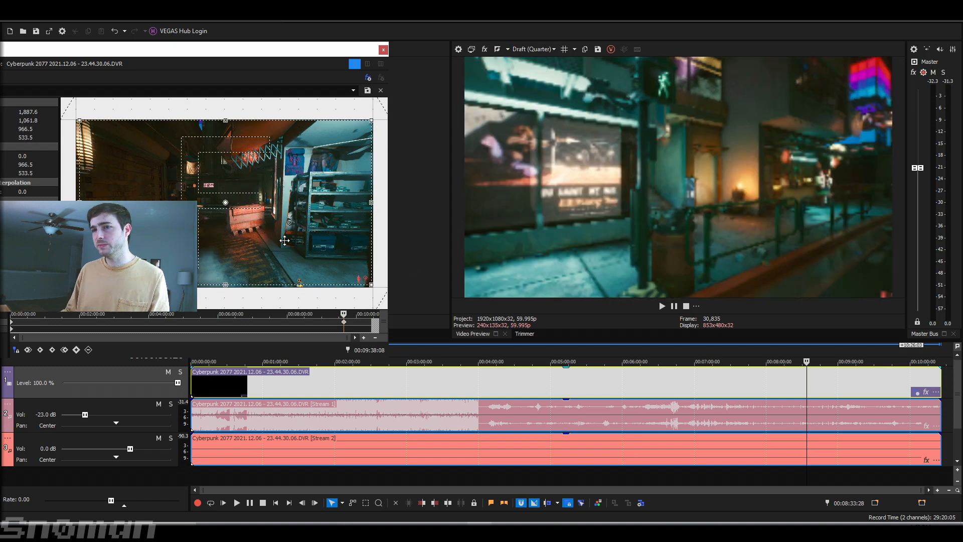
pyautogui.rightClick(252, 205)
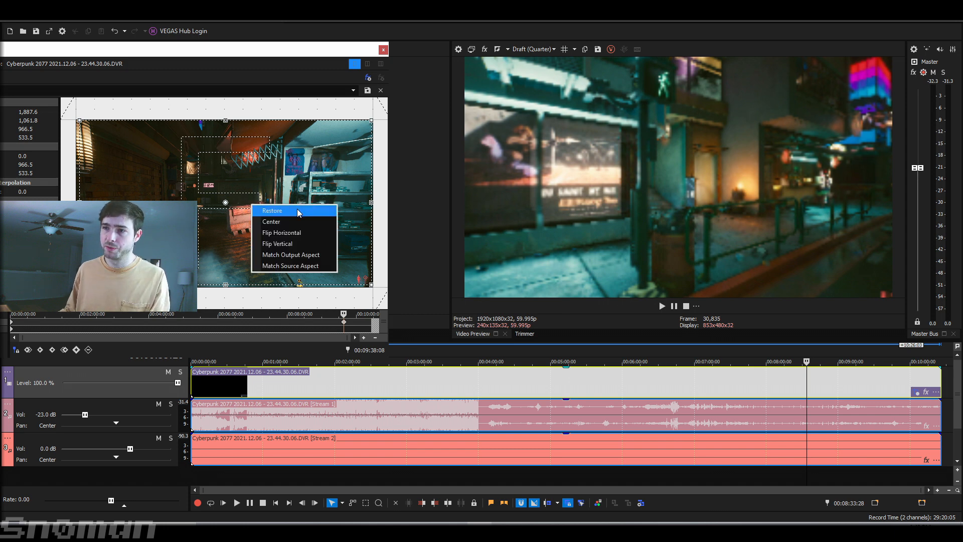
pyautogui.click(297, 210)
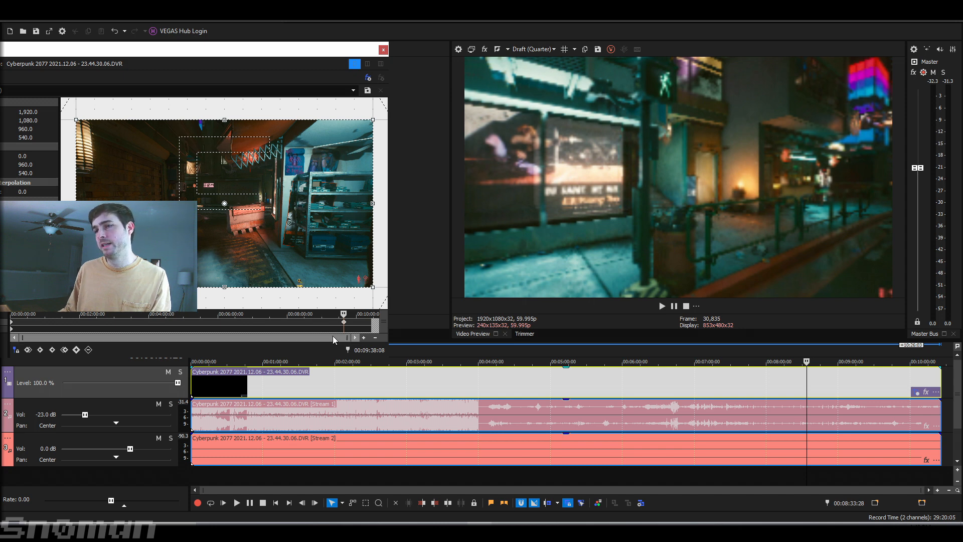
# Step: Check the animated crop at about 00:08:47 and 00:06:17, and play the timeline from about 00:02:18
pyautogui.moveTo(343, 314); pyautogui.dragTo(315, 315)
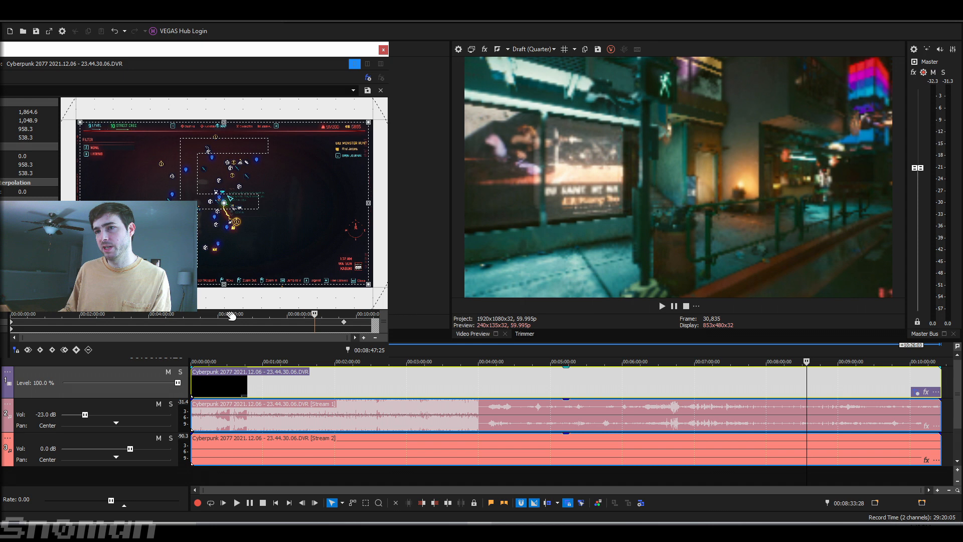
pyautogui.click(228, 315)
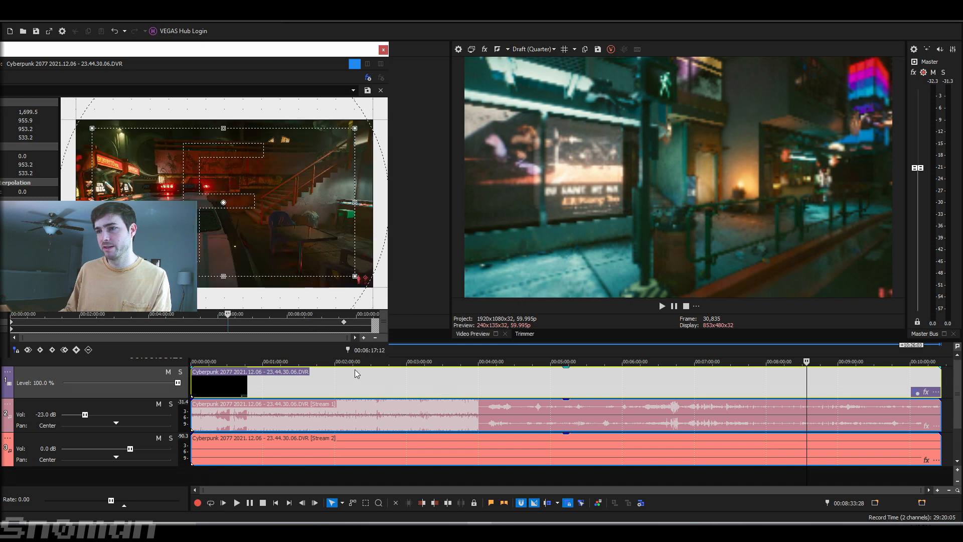
pyautogui.click(355, 372)
pyautogui.press('space')
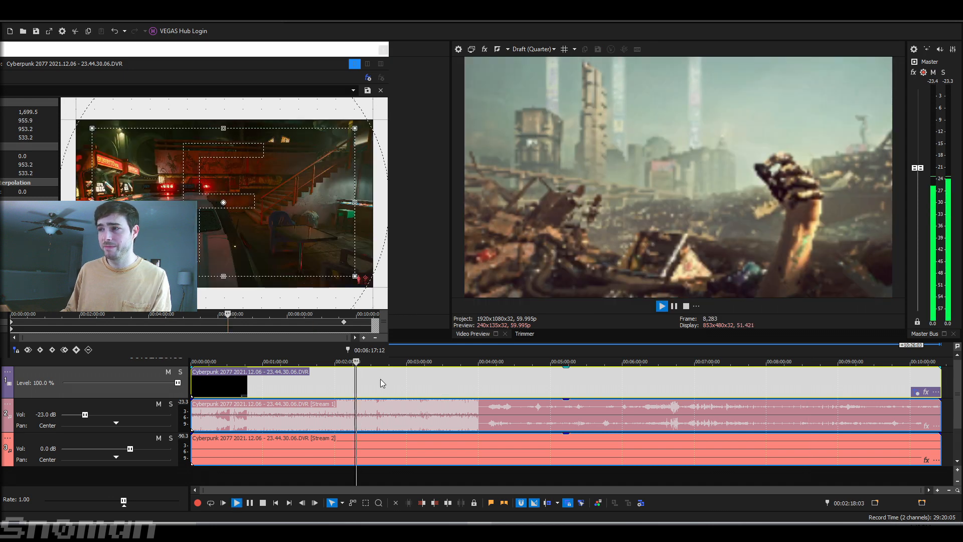
# Step: Delete the Pan/Crop keyframe at about 00:09:38 and return to the keyframe at the start
pyautogui.rightClick(344, 321)
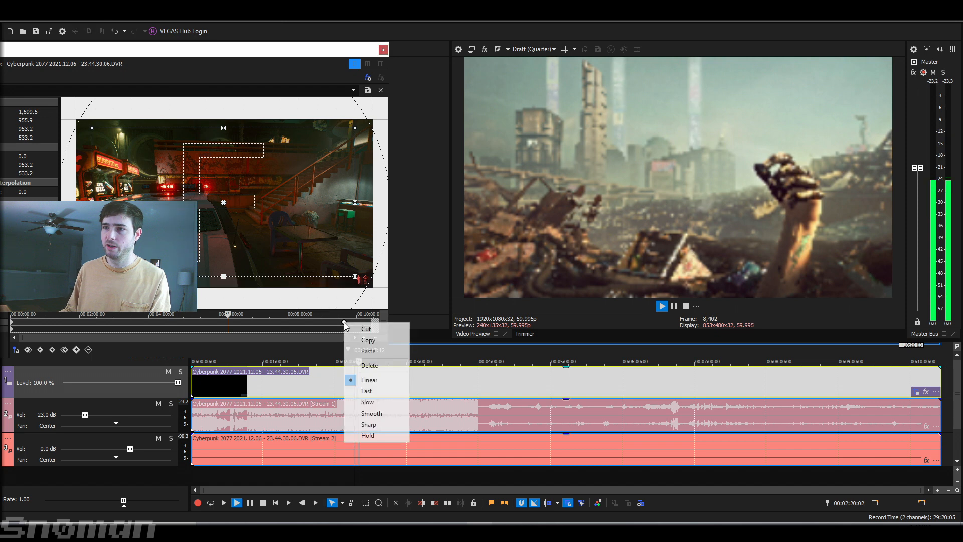
pyautogui.click(381, 365)
pyautogui.click(12, 324)
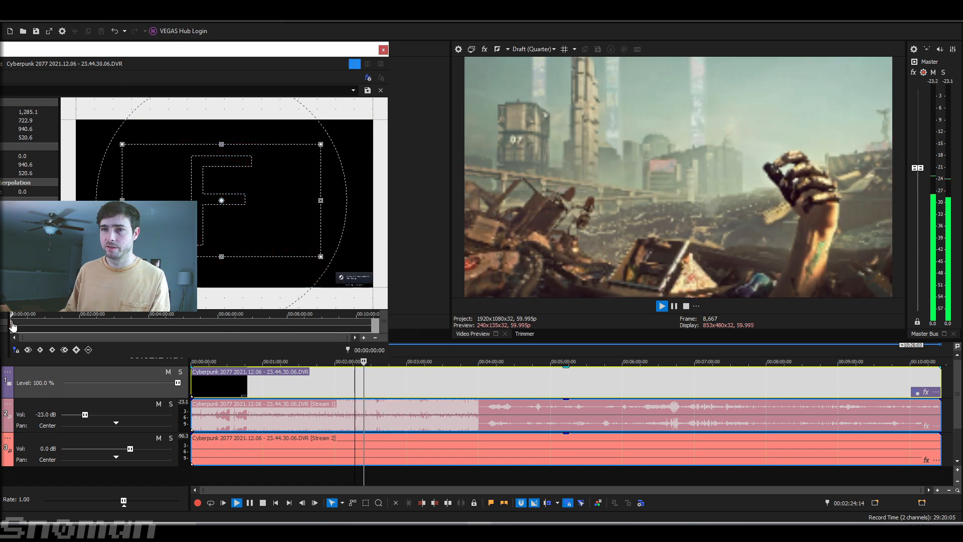
# Step: Move the crop frame's centre to about 950, 485, then close Pan/Crop and play the result from about 00:02:16
pyautogui.moveTo(275, 207); pyautogui.dragTo(284, 207)
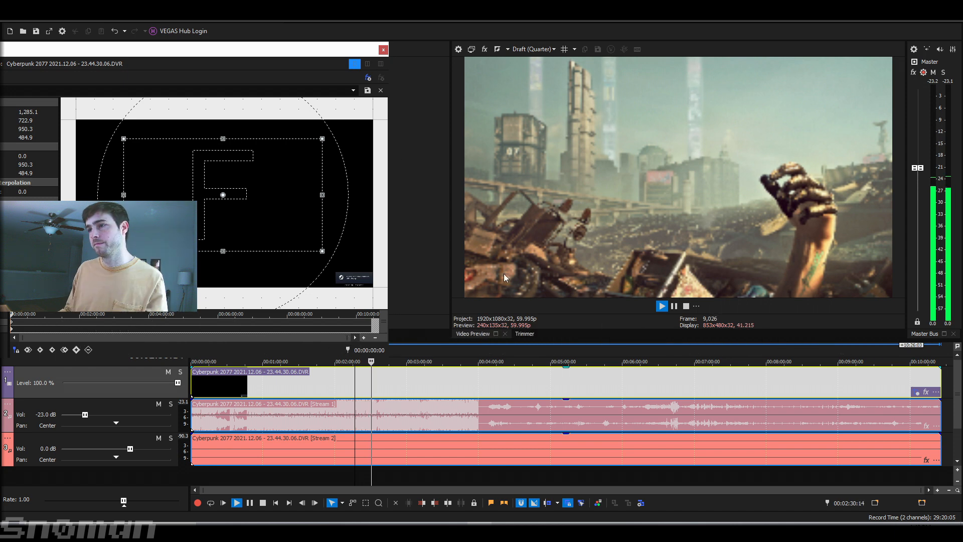
pyautogui.click(383, 50)
pyautogui.click(661, 307)
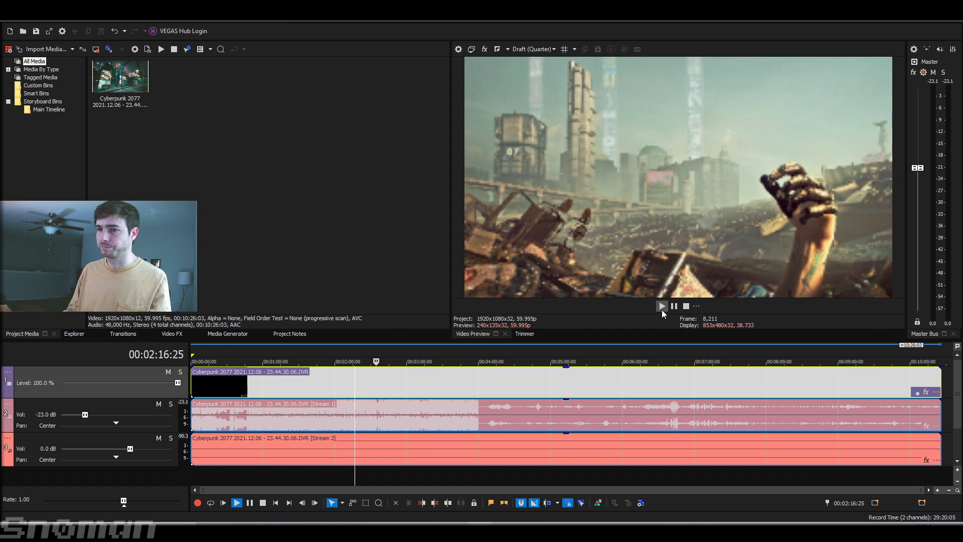
pyautogui.click(662, 308)
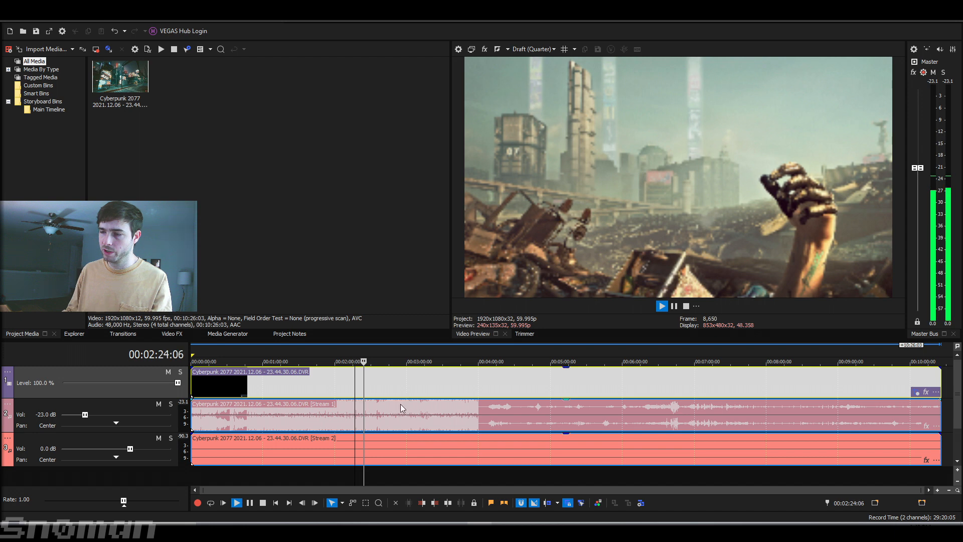
pyautogui.press('space')
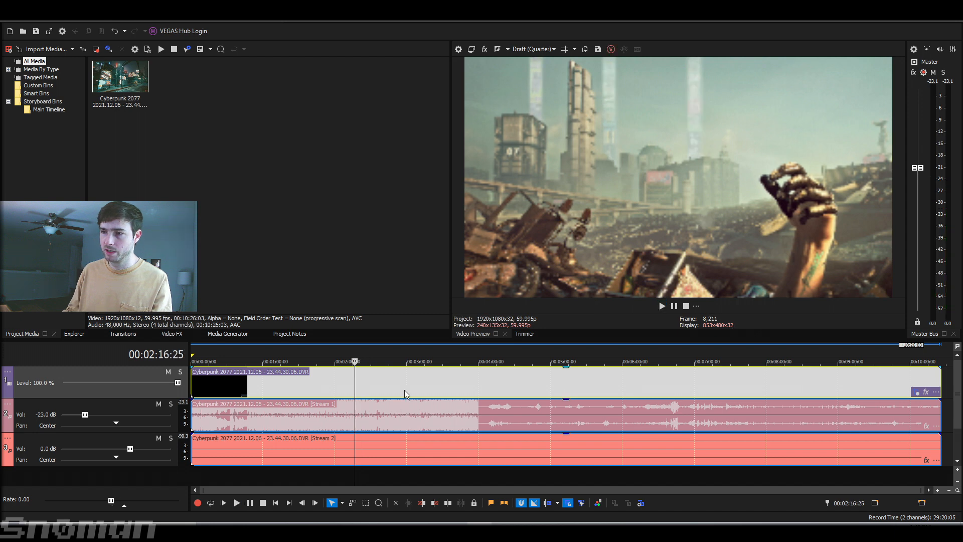
# Step: Separate the video event from its two audio streams and select the video event alone
pyautogui.click(404, 391)
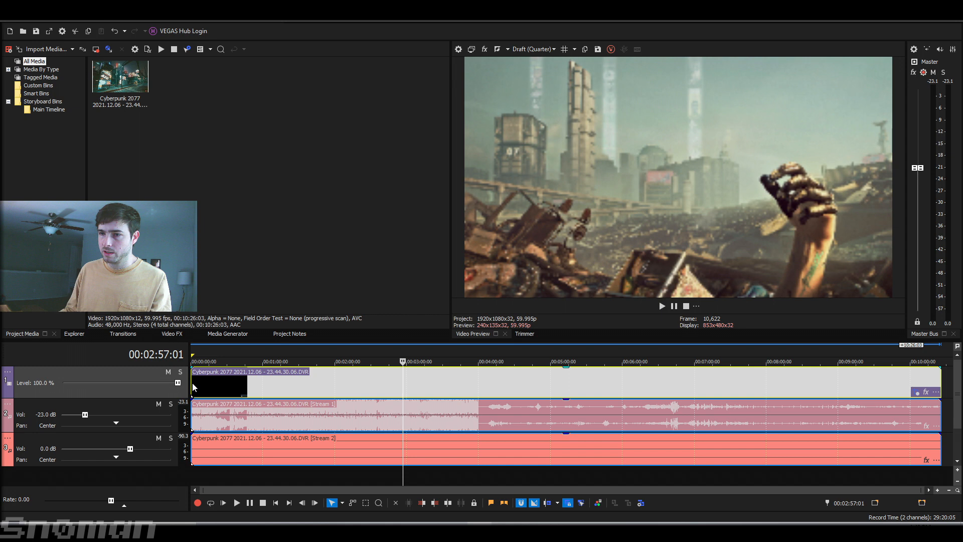
pyautogui.moveTo(192, 382)
pyautogui.mouseDown()
pyautogui.moveTo(290, 383)
pyautogui.moveTo(181, 381)
pyautogui.mouseUp()
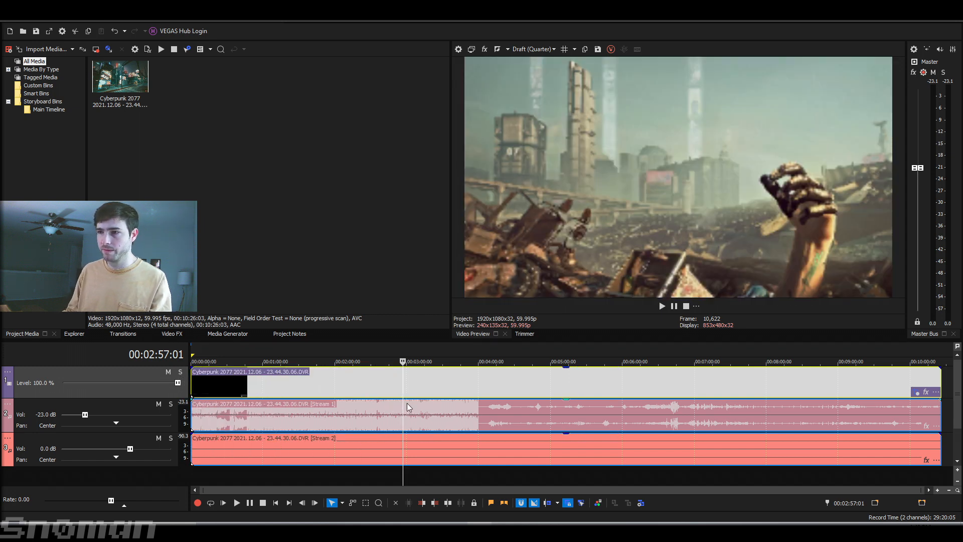
pyautogui.click(432, 421)
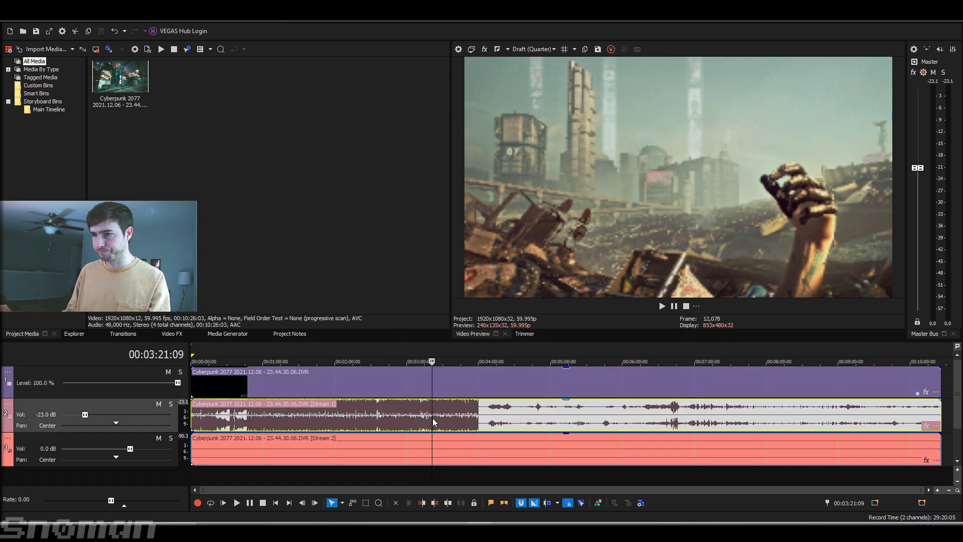
pyautogui.click(410, 424)
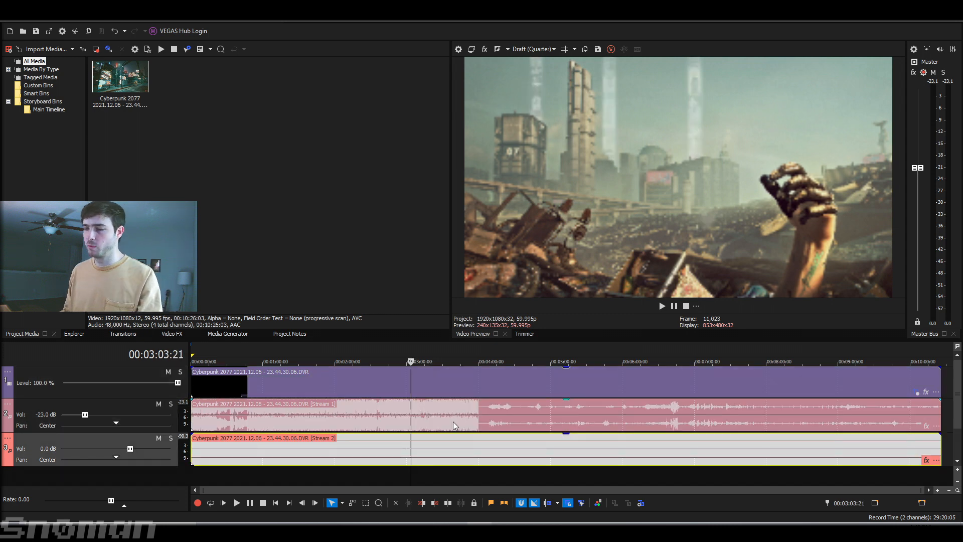
pyautogui.click(386, 383)
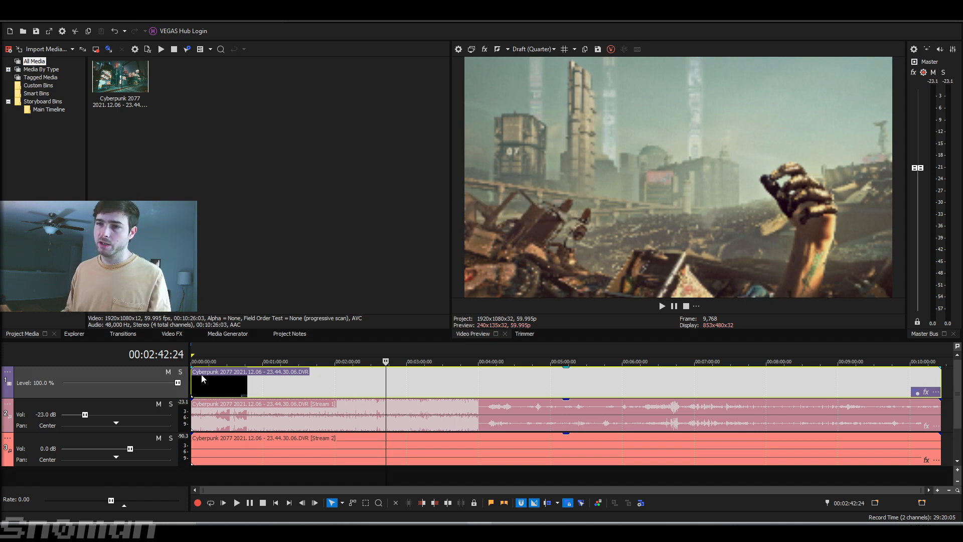
# Step: Trim the video event's start to about 00:02:19 and its end to about 00:06:59
pyautogui.moveTo(193, 387); pyautogui.dragTo(361, 382)
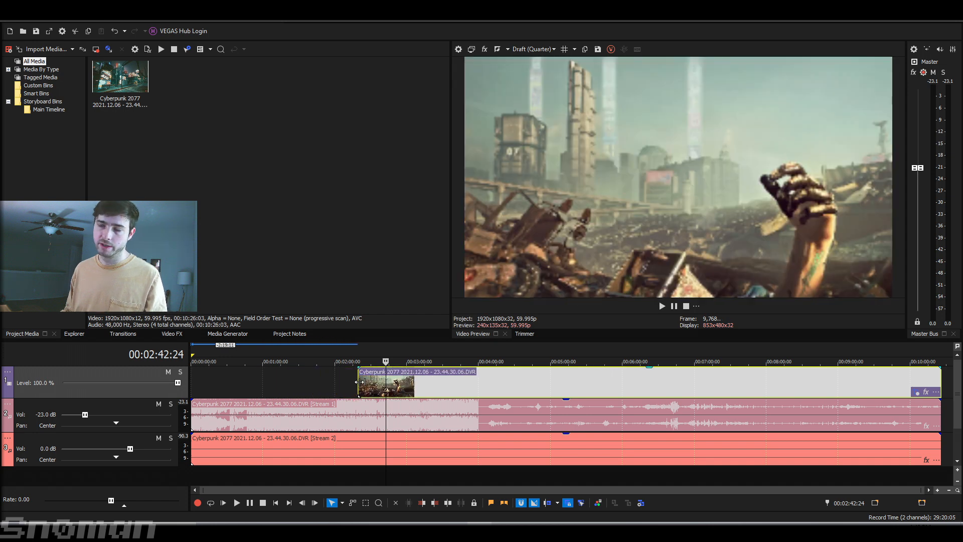
pyautogui.moveTo(940, 383); pyautogui.dragTo(692, 384)
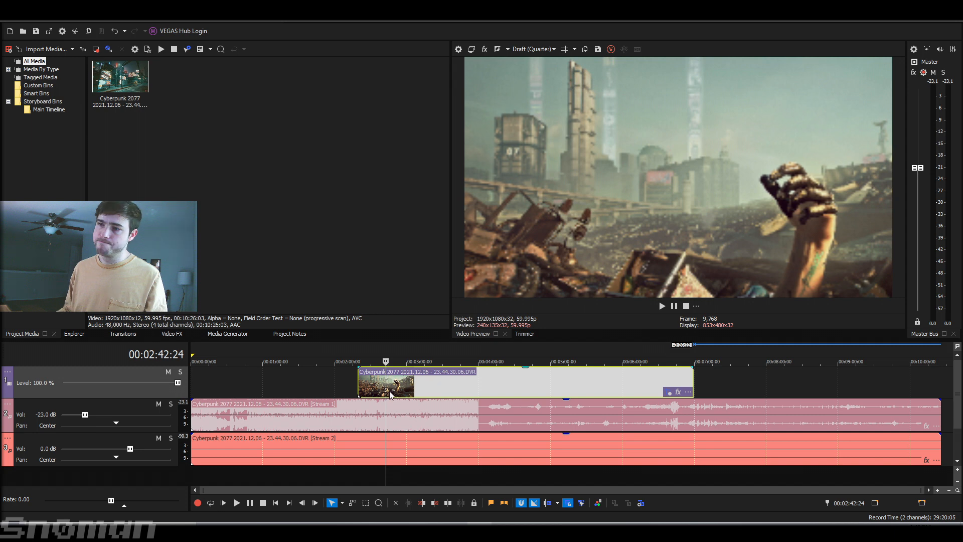
# Step: Split the trimmed video event at about 00:04:01
pyautogui.click(395, 385)
pyautogui.click(423, 386)
pyautogui.click(434, 387)
pyautogui.click(448, 383)
pyautogui.click(477, 384)
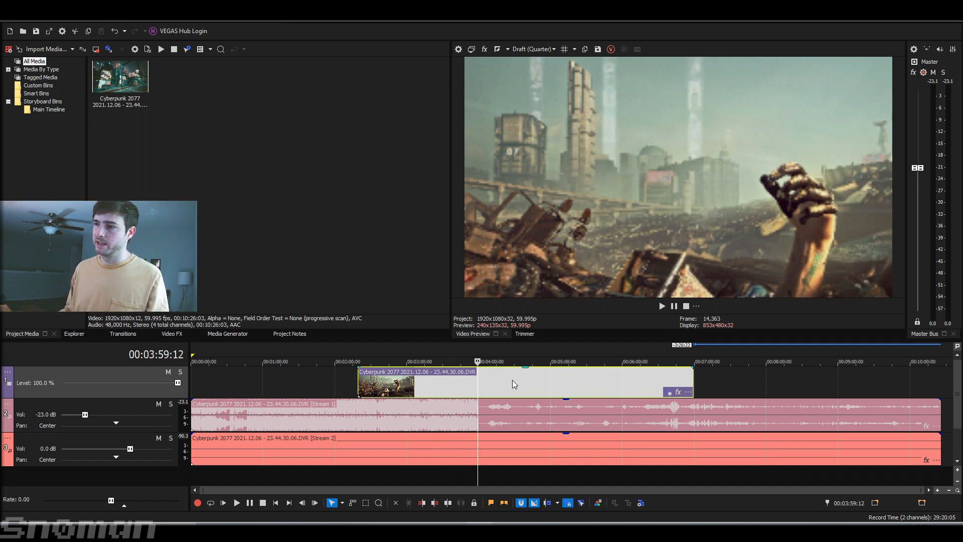
pyautogui.click(505, 377)
pyautogui.click(500, 377)
pyautogui.click(493, 375)
pyautogui.click(487, 372)
pyautogui.click(481, 378)
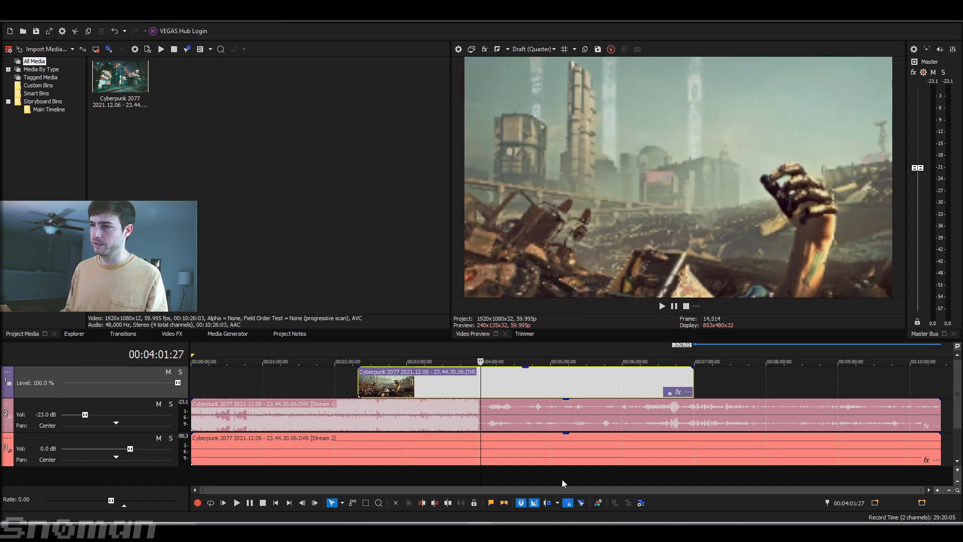
pyautogui.press('s')
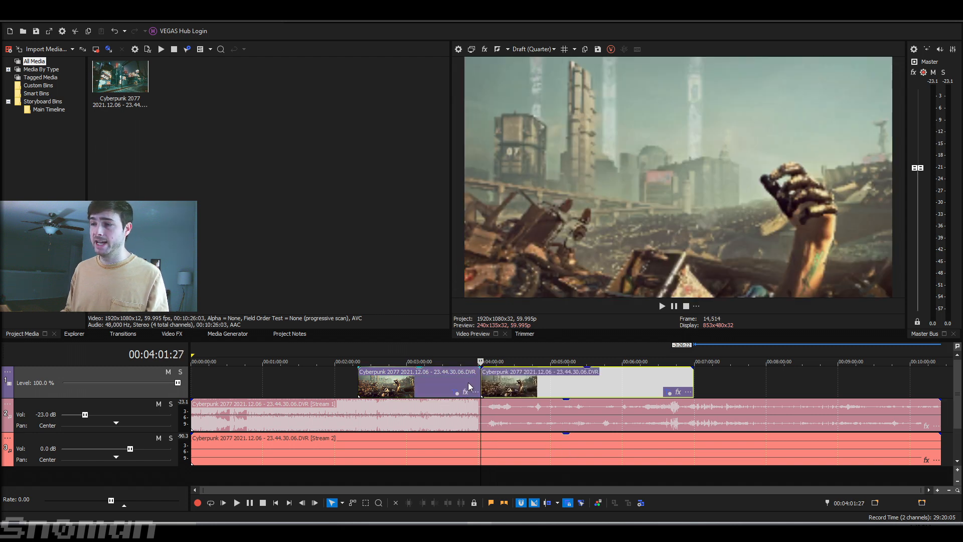
# Step: Split the first video clip again at about 00:03:16
pyautogui.rightClick(477, 383)
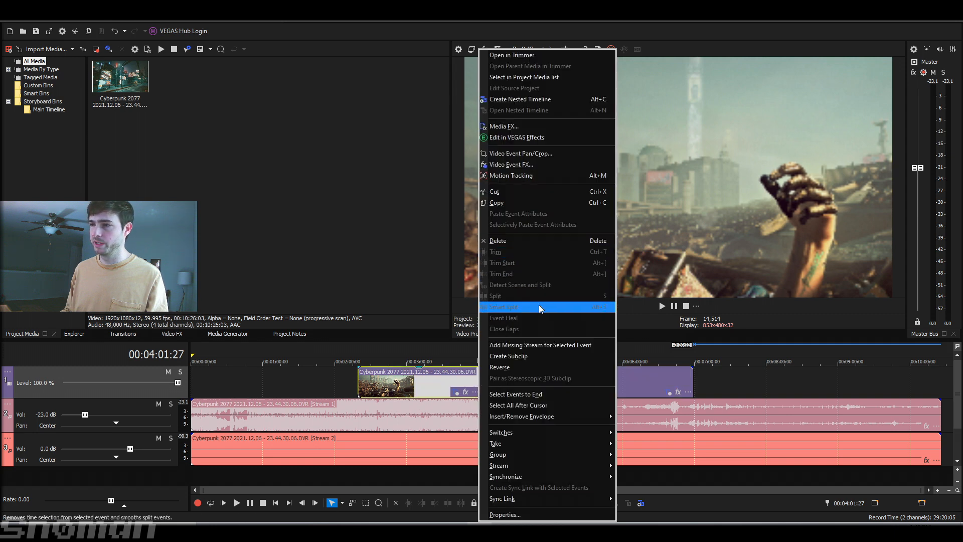
pyautogui.click(404, 384)
pyautogui.click(426, 384)
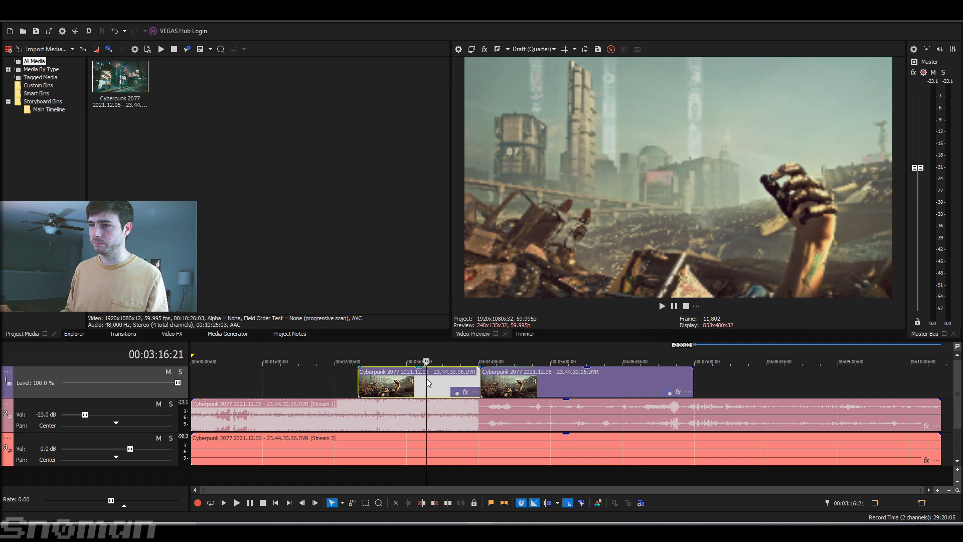
pyautogui.rightClick(426, 385)
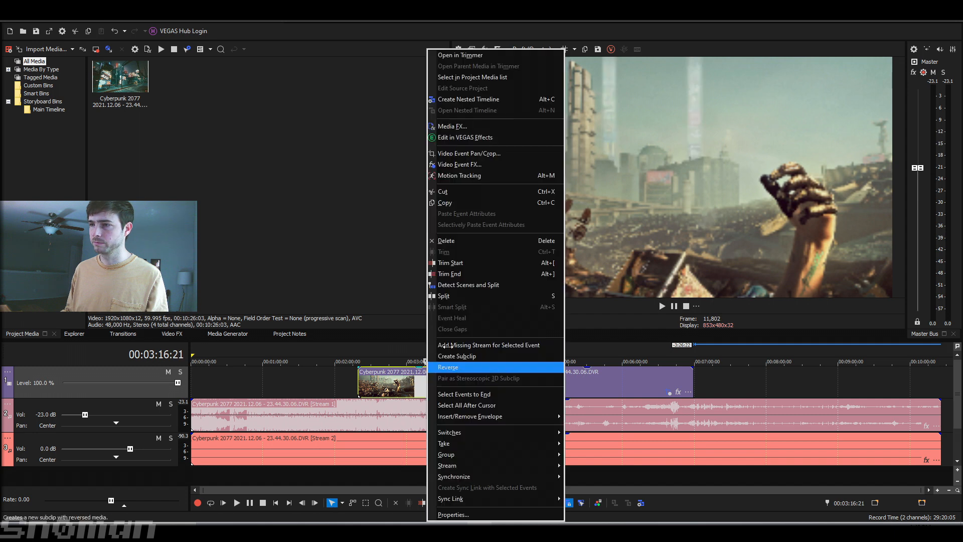
pyautogui.click(481, 297)
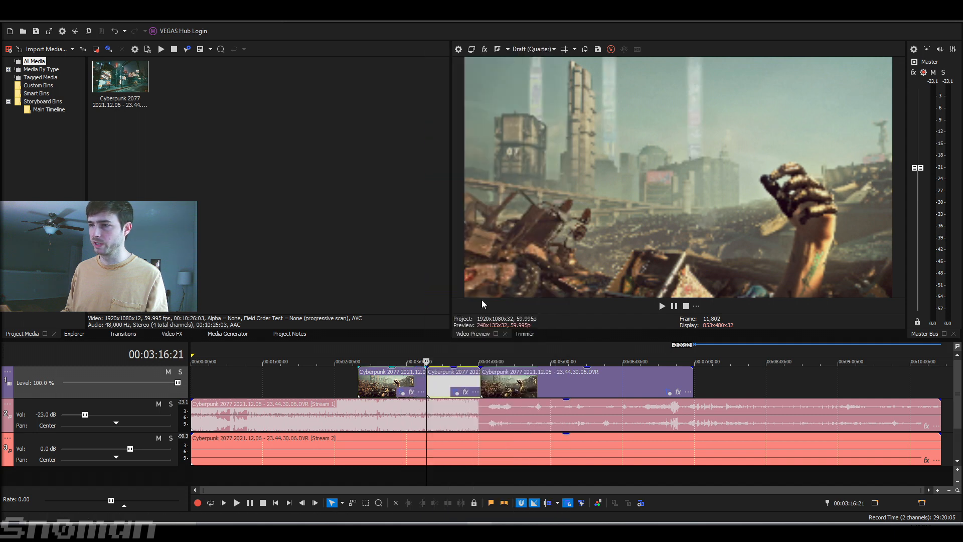
# Step: Select each of the three video clips in turn to inspect the separate pieces
pyautogui.click(392, 385)
pyautogui.click(451, 385)
pyautogui.click(525, 385)
pyautogui.click(439, 387)
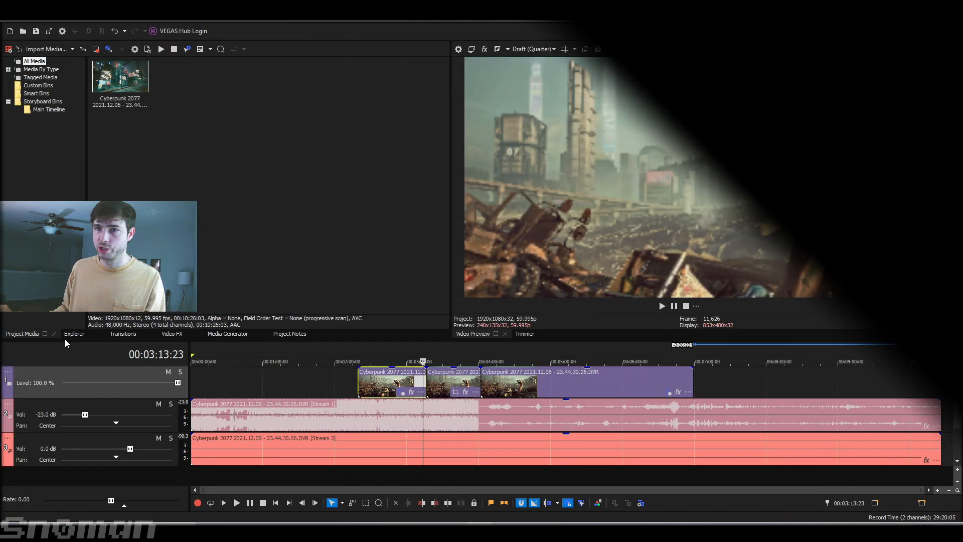
# Step: Look through the file explorer and the available transitions, video effects and generated media
pyautogui.click(69, 333)
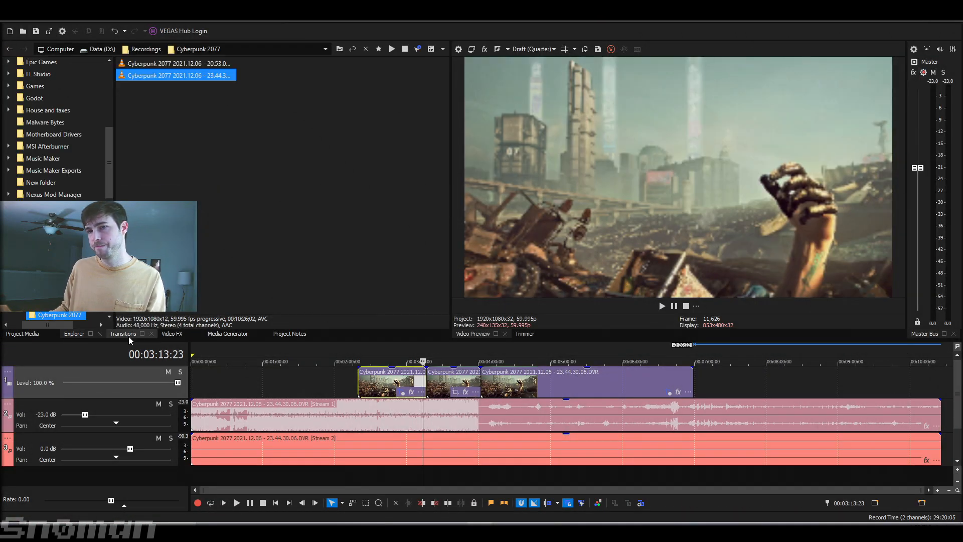
pyautogui.click(125, 334)
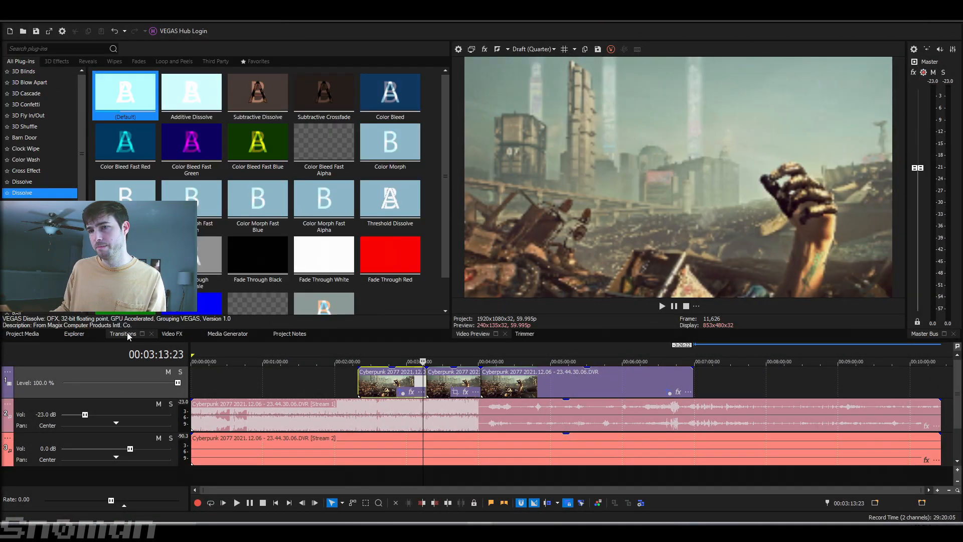
pyautogui.click(179, 335)
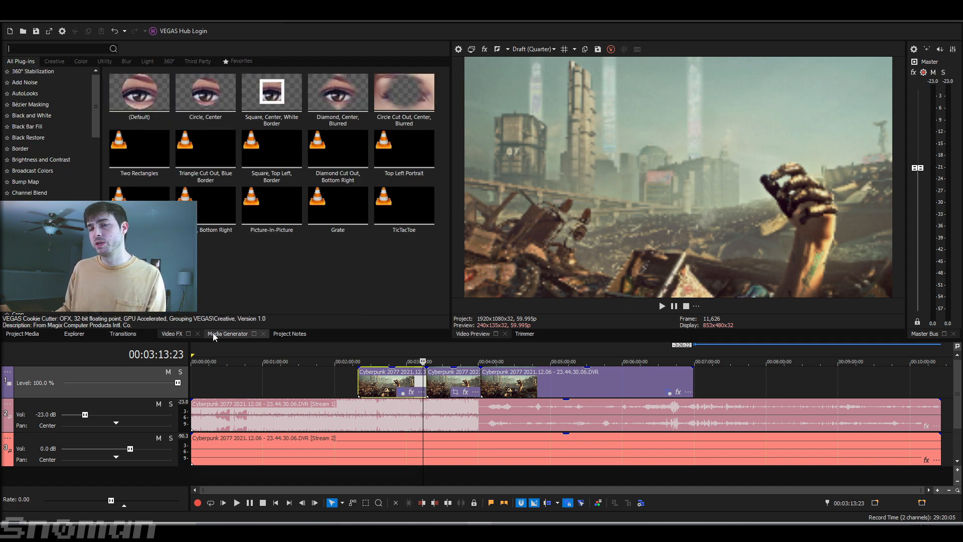
pyautogui.click(221, 332)
# Step: Apply the default Dissolve transition to the start of the second video clip and extend it to about 5 seconds
pyautogui.click(121, 335)
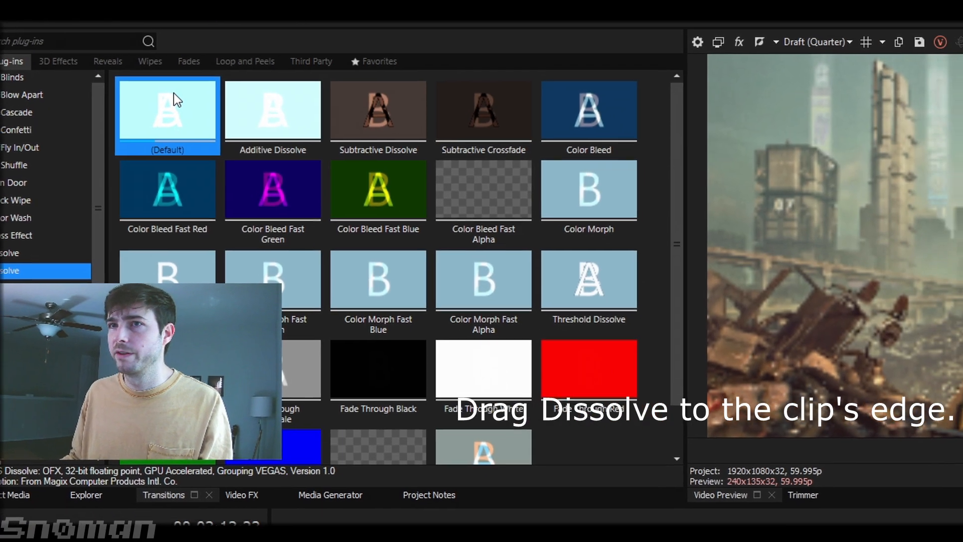
pyautogui.moveTo(129, 83); pyautogui.dragTo(568, 450)
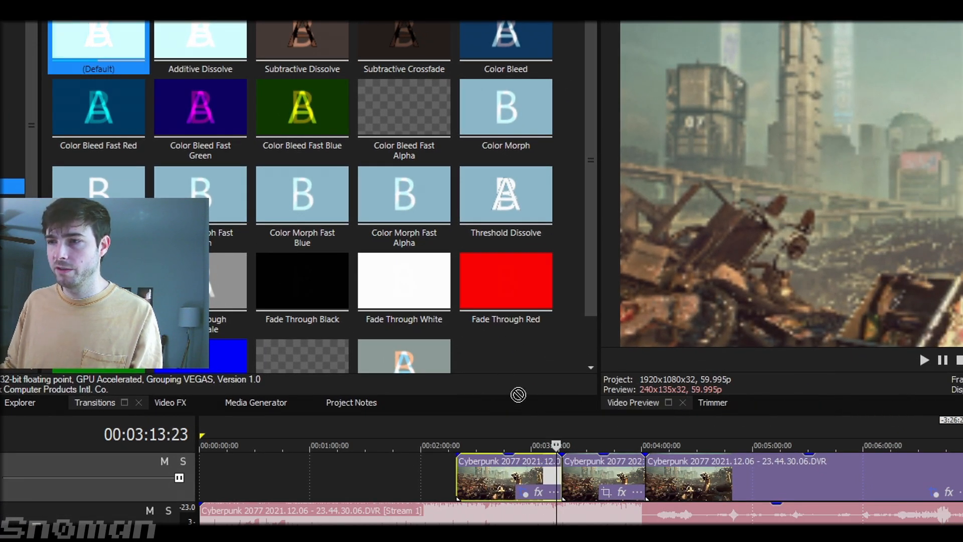
pyautogui.moveTo(518, 394); pyautogui.dragTo(566, 487)
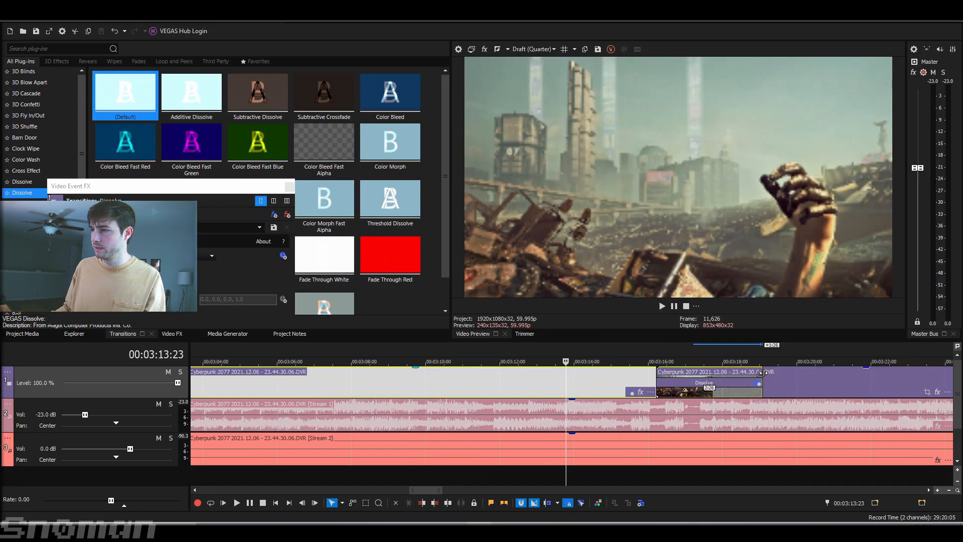
pyautogui.moveTo(760, 373); pyautogui.dragTo(730, 373)
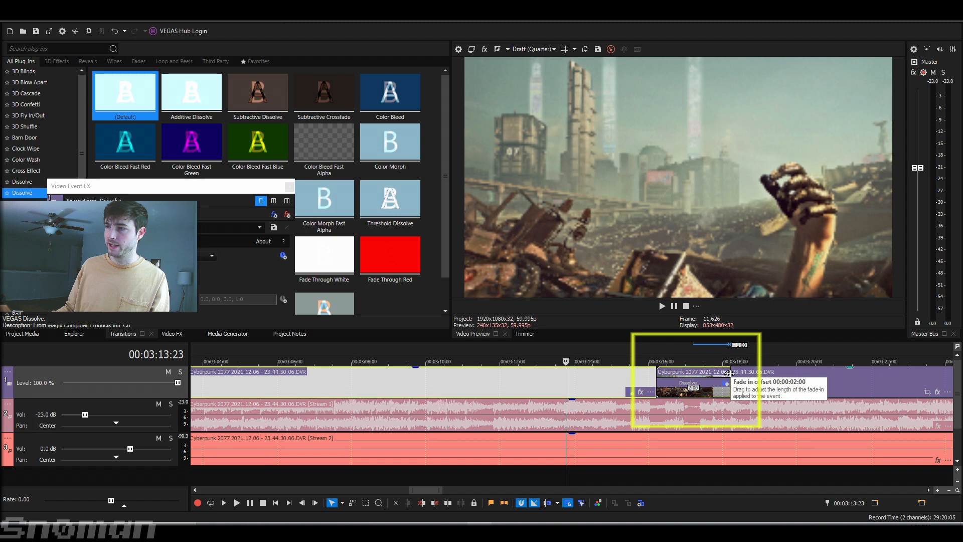
pyautogui.moveTo(728, 374); pyautogui.dragTo(738, 372)
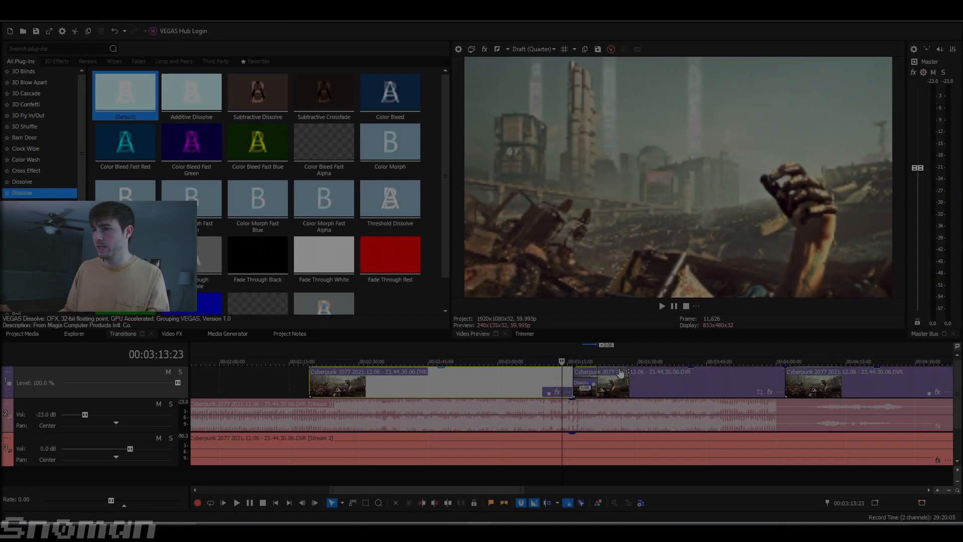
# Step: Insert a new adjustment track above the video track
pyautogui.rightClick(154, 374)
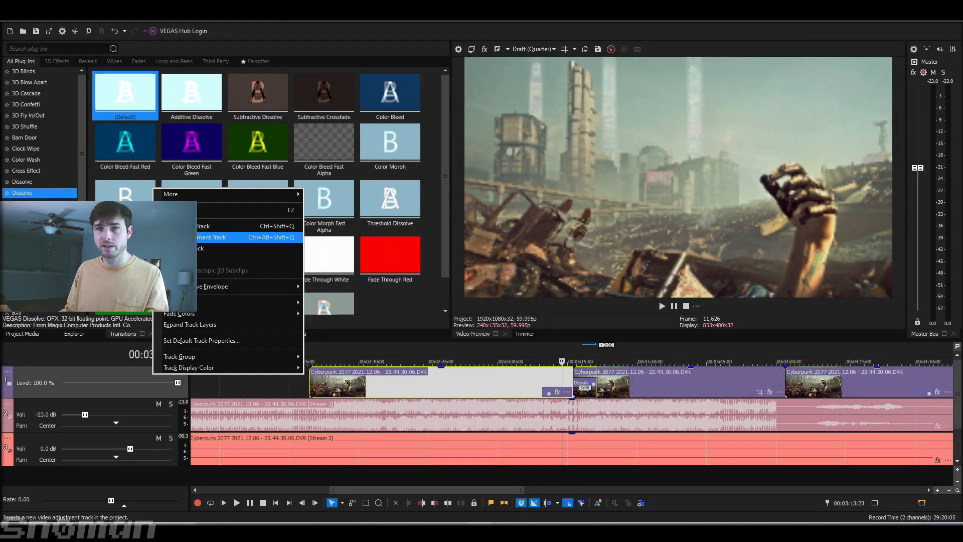
pyautogui.click(212, 238)
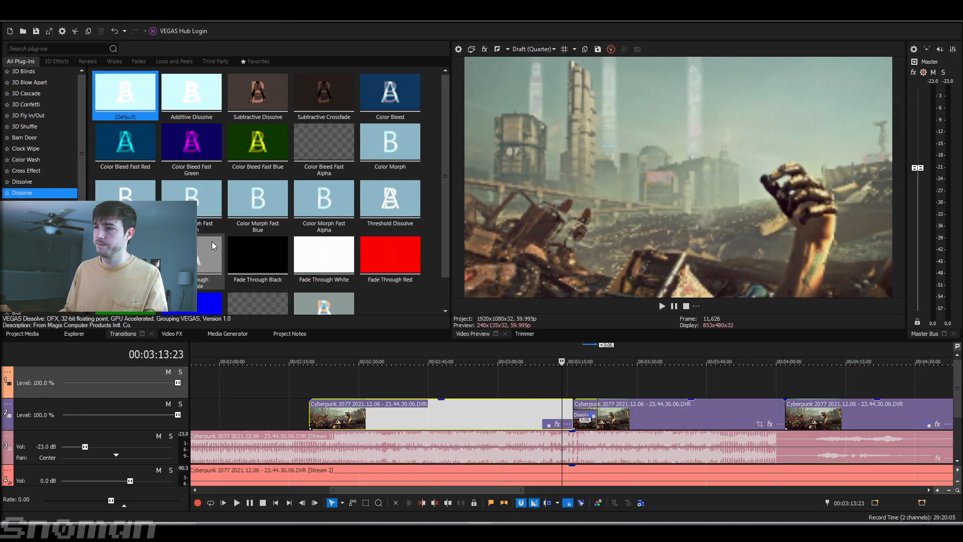
# Step: Add a default Titles & Text event on the new track at about 00:03:11
pyautogui.click(546, 376)
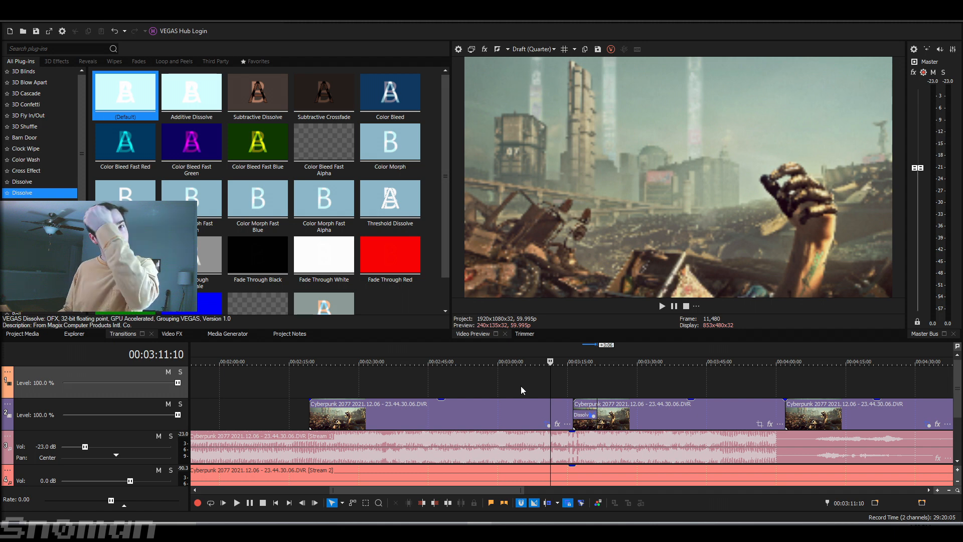
pyautogui.click(222, 334)
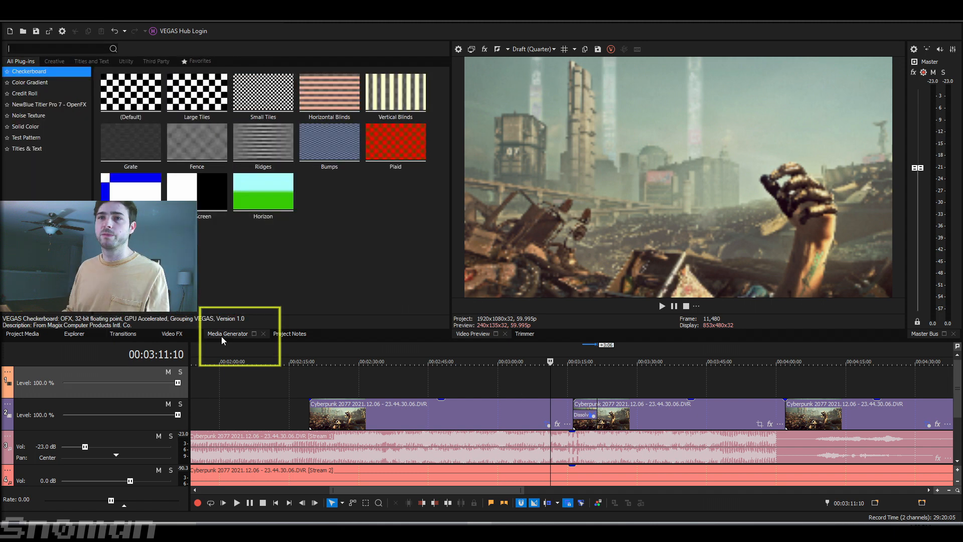
pyautogui.click(29, 152)
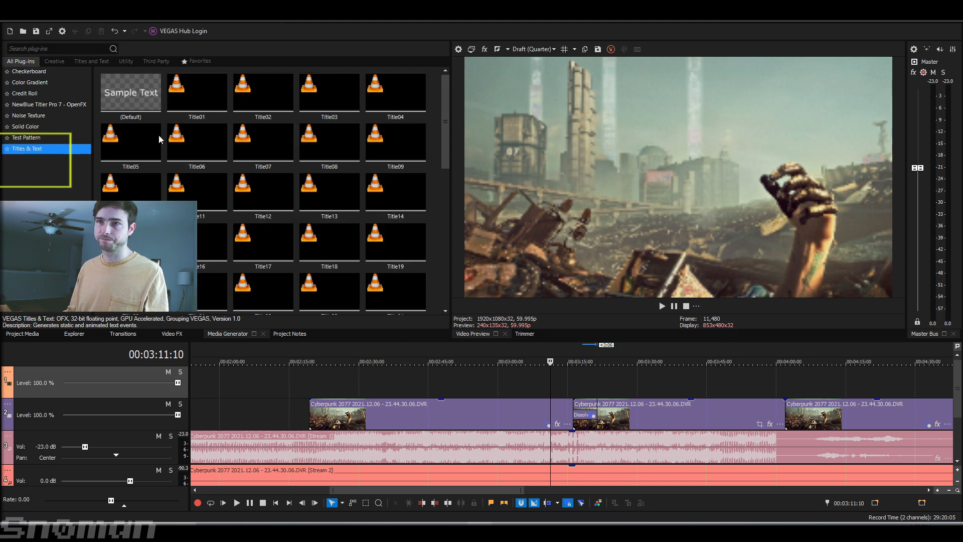
pyautogui.doubleClick(139, 96)
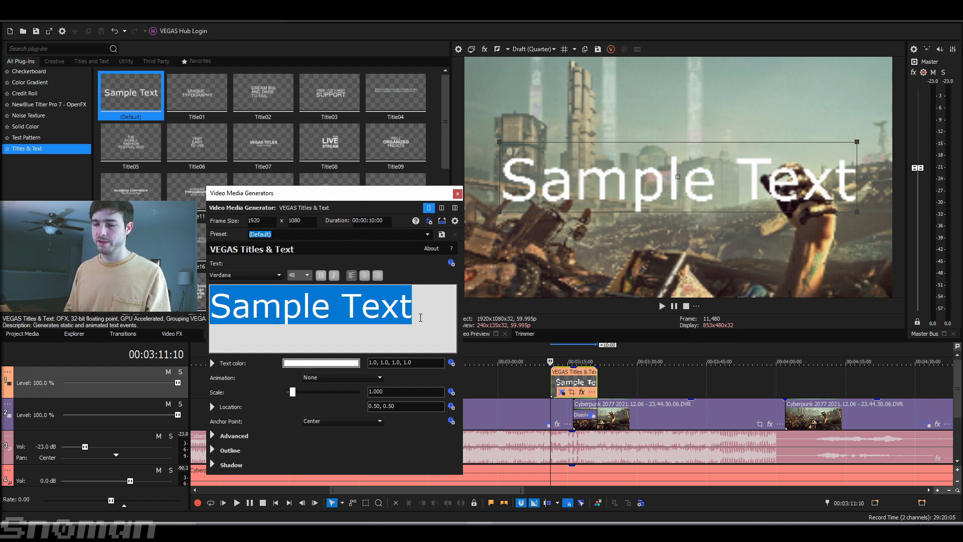
# Step: Set the title's text to "CyberPnk" and its scale to about 1.514
pyautogui.write('CyberPnk')
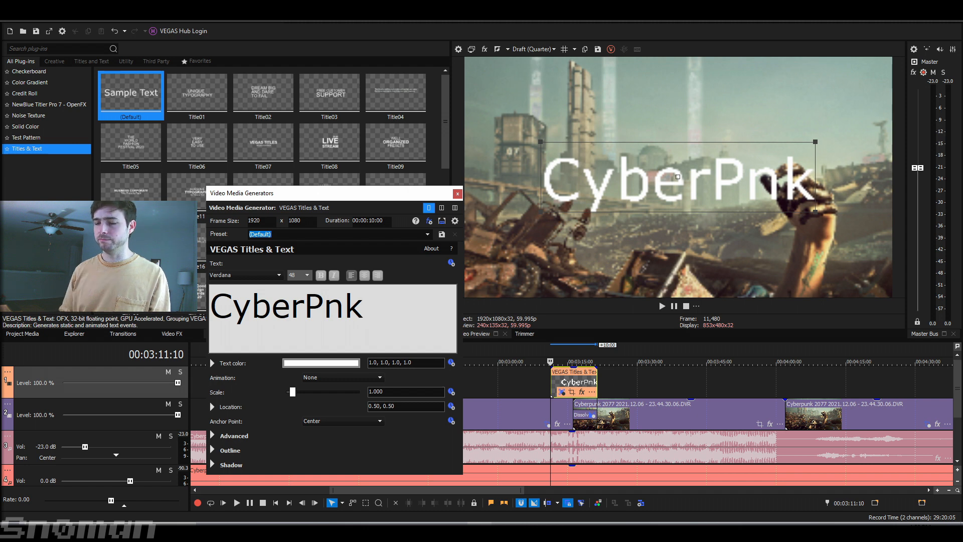
pyautogui.moveTo(292, 392)
pyautogui.mouseDown()
pyautogui.moveTo(336, 392)
pyautogui.moveTo(288, 399)
pyautogui.moveTo(300, 399)
pyautogui.mouseUp()
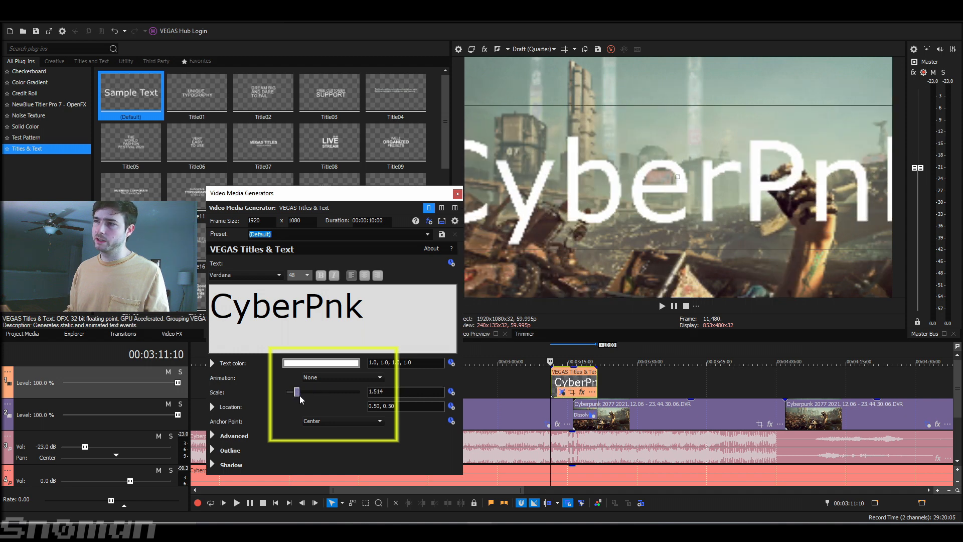
# Step: Change the title's text color to pink (1.0, 0.45, 0.72, 1.0) and reduce its scale to about 0.841
pyautogui.click(324, 363)
pyautogui.click(282, 414)
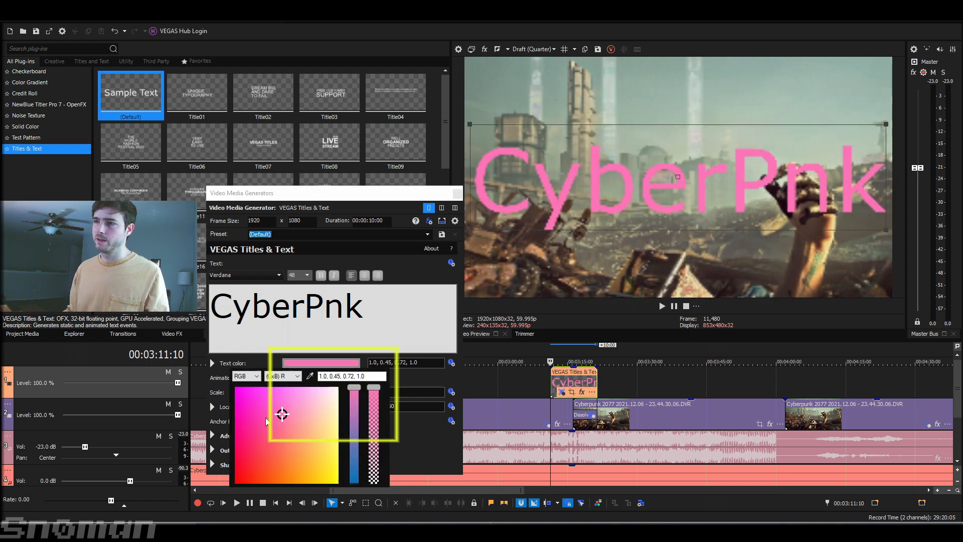
pyautogui.click(399, 355)
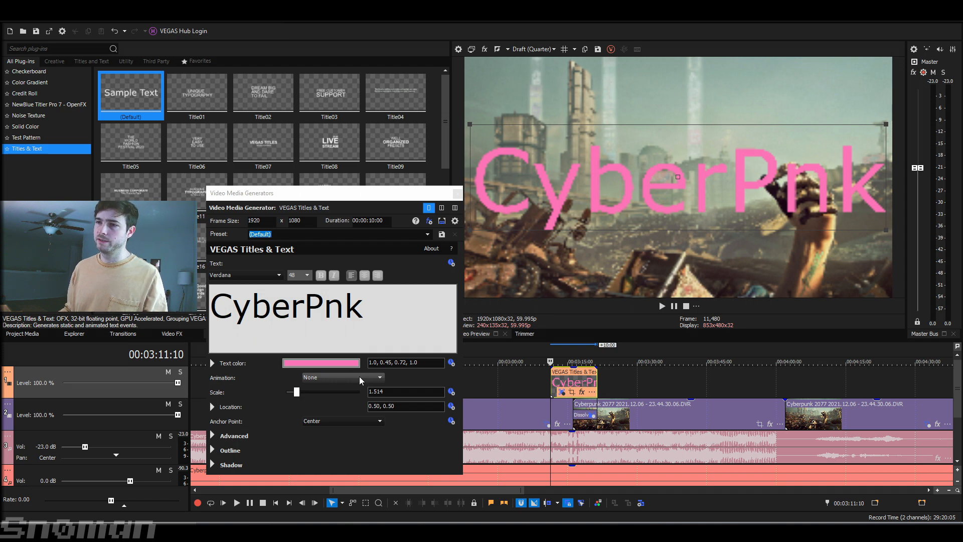
pyautogui.moveTo(297, 393); pyautogui.dragTo(292, 395)
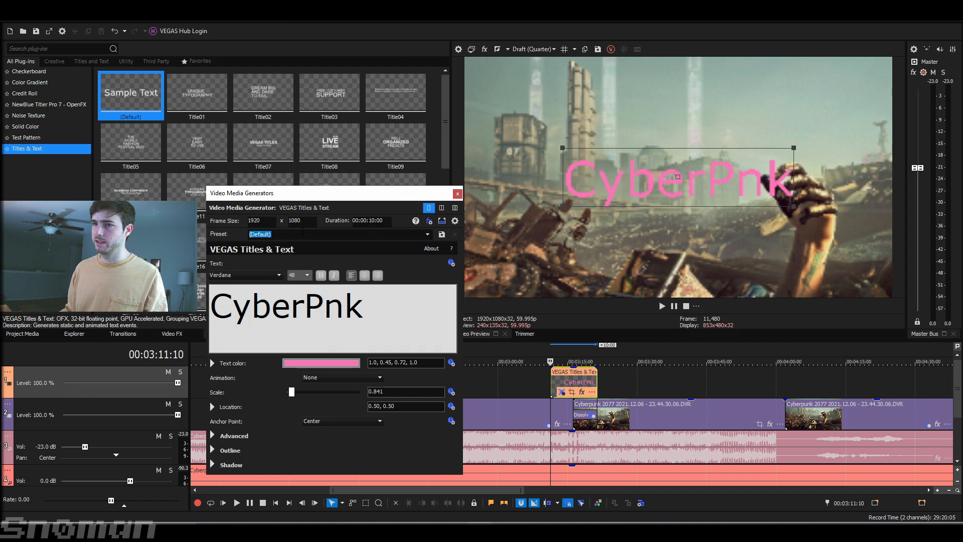
# Step: Set the font size of the whole CyberPnk text to 80 and close the title settings
pyautogui.moveTo(395, 307); pyautogui.dragTo(201, 307)
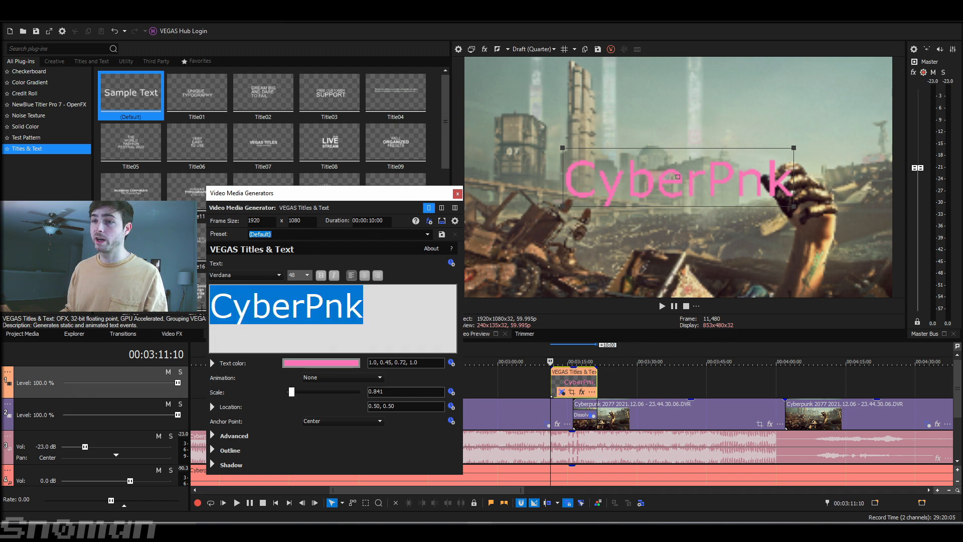
pyautogui.click(307, 276)
pyautogui.click(297, 365)
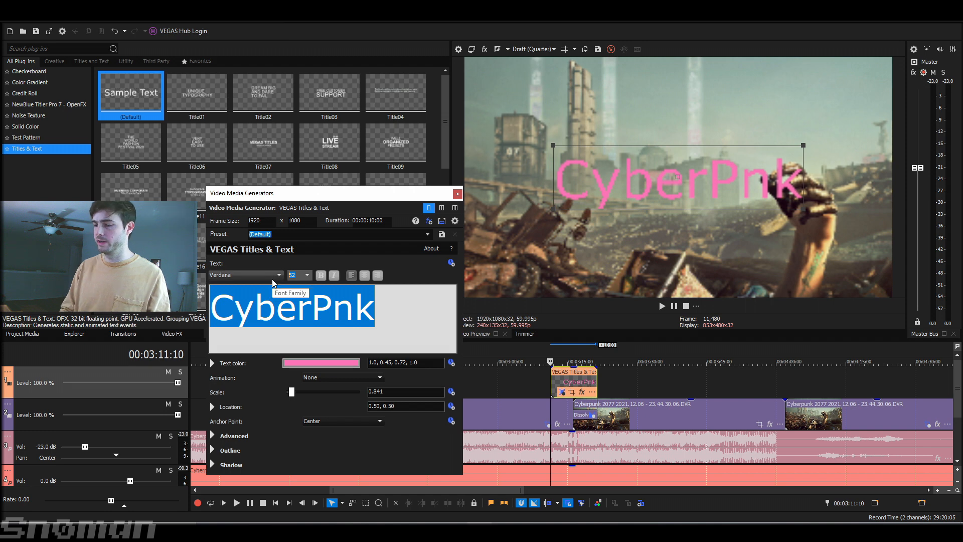
pyautogui.write('80')
pyautogui.click(457, 194)
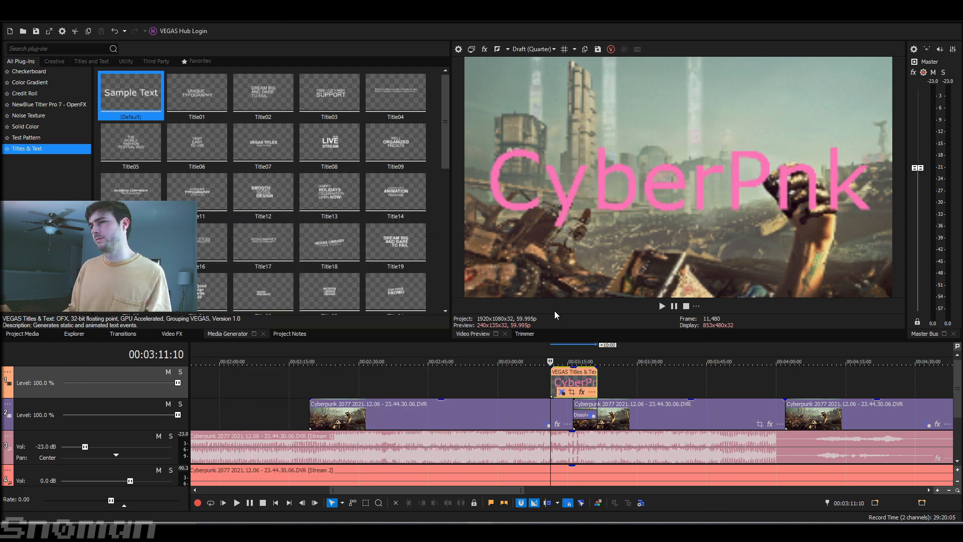
# Step: Trim about 1.5 seconds off the title event's start and apply the default Dissolve transition to that edge
pyautogui.moveTo(552, 380); pyautogui.dragTo(602, 381)
pyautogui.press('space')
pyautogui.click(123, 333)
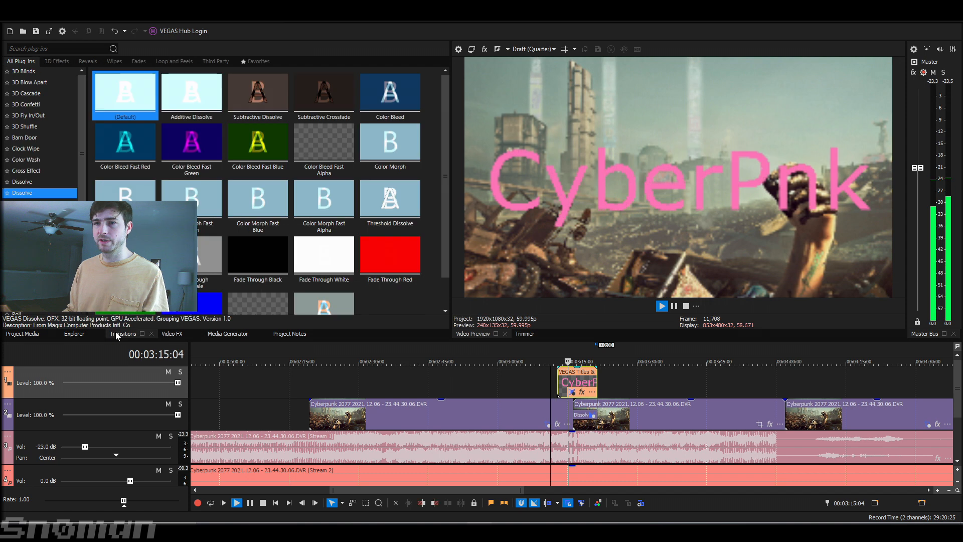
pyautogui.moveTo(125, 94); pyautogui.dragTo(560, 384)
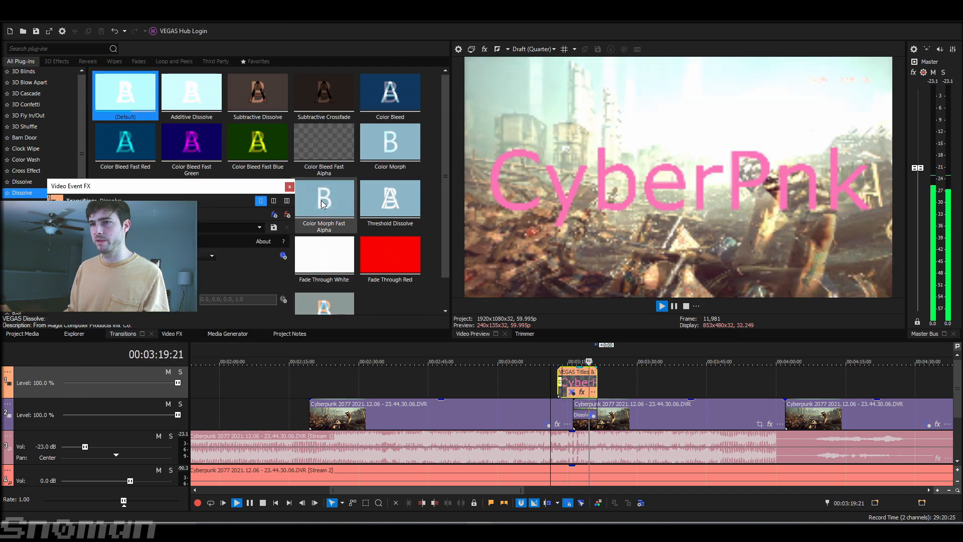
# Step: Extend the Dissolve at the start of the second video clip to about 7 seconds and stop playback
pyautogui.scroll(3, 609, 414)
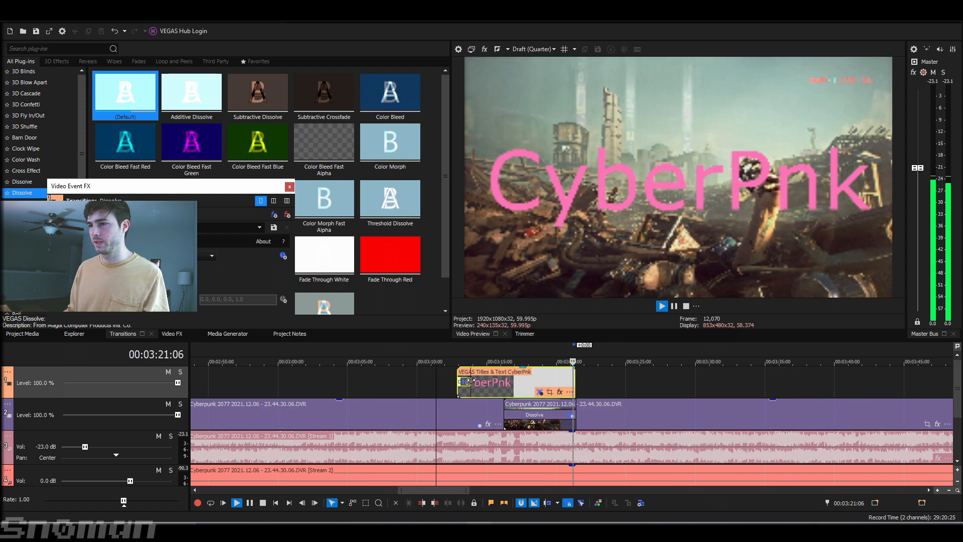
pyautogui.moveTo(575, 409); pyautogui.dragTo(605, 408)
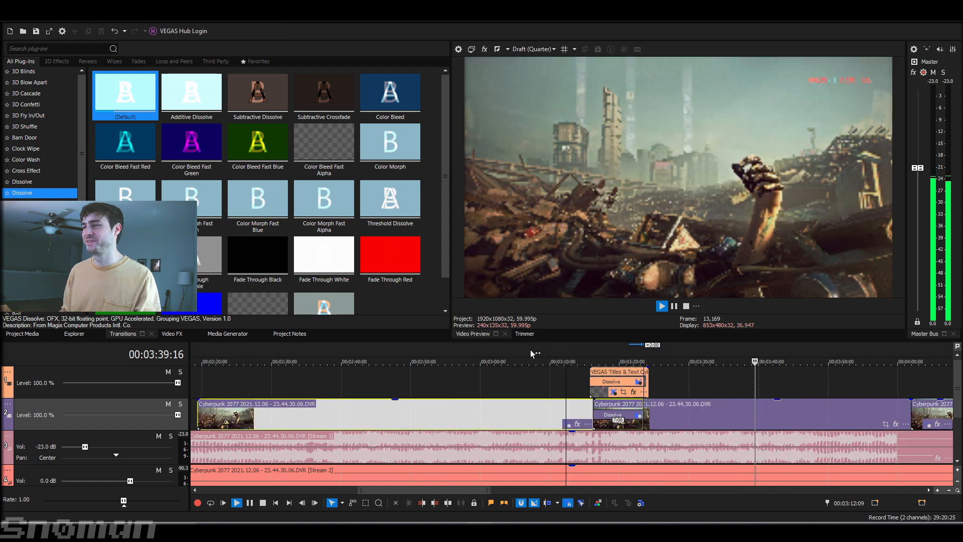
pyautogui.press('space')
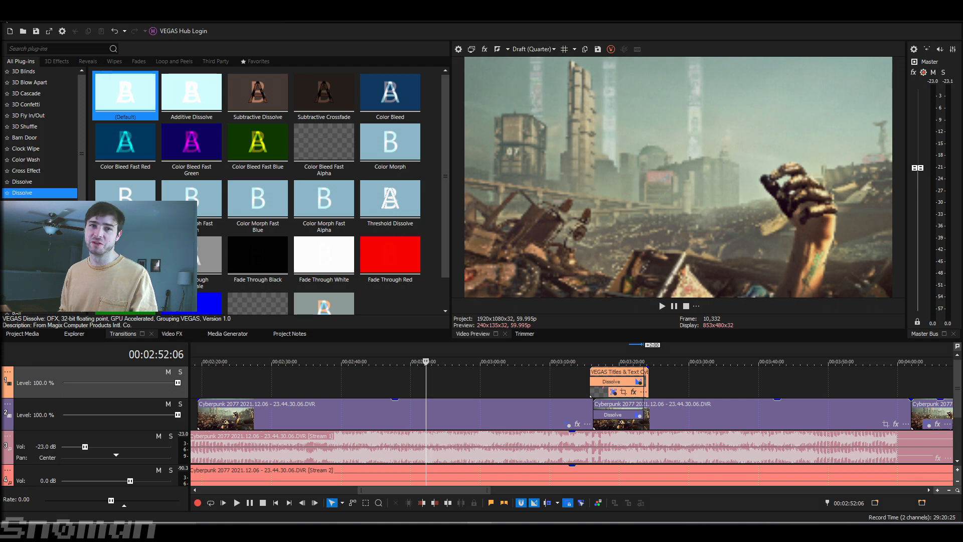
# Step: Open the Render As settings and choose the MAGIX AVC/AAC MP4 format
pyautogui.click(47, 105)
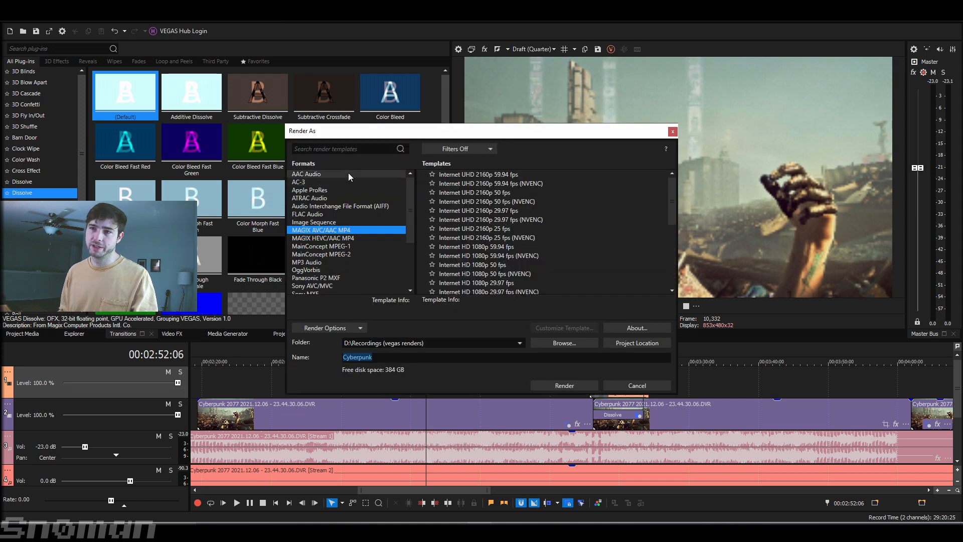
pyautogui.scroll(-3, 351, 207)
pyautogui.scroll(3, 353, 208)
pyautogui.click(354, 190)
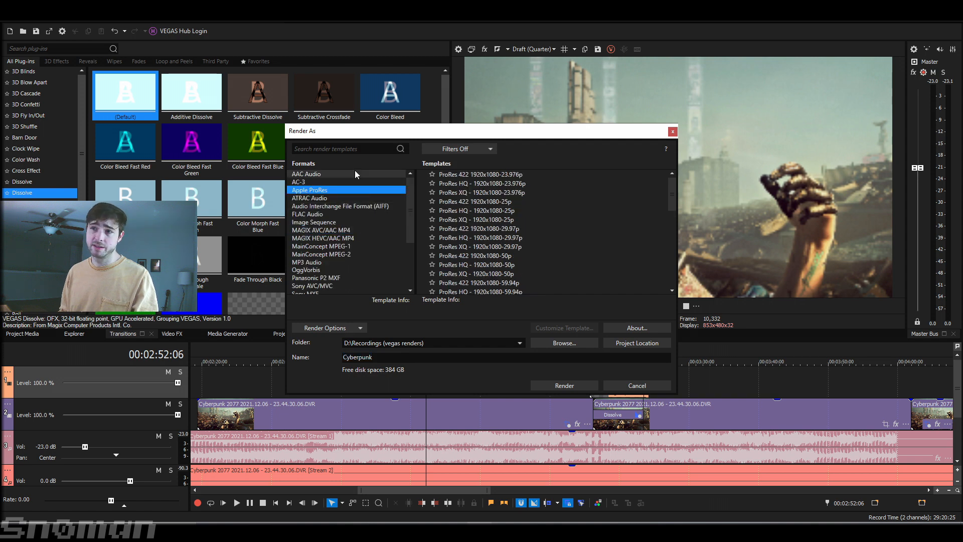
pyautogui.click(346, 230)
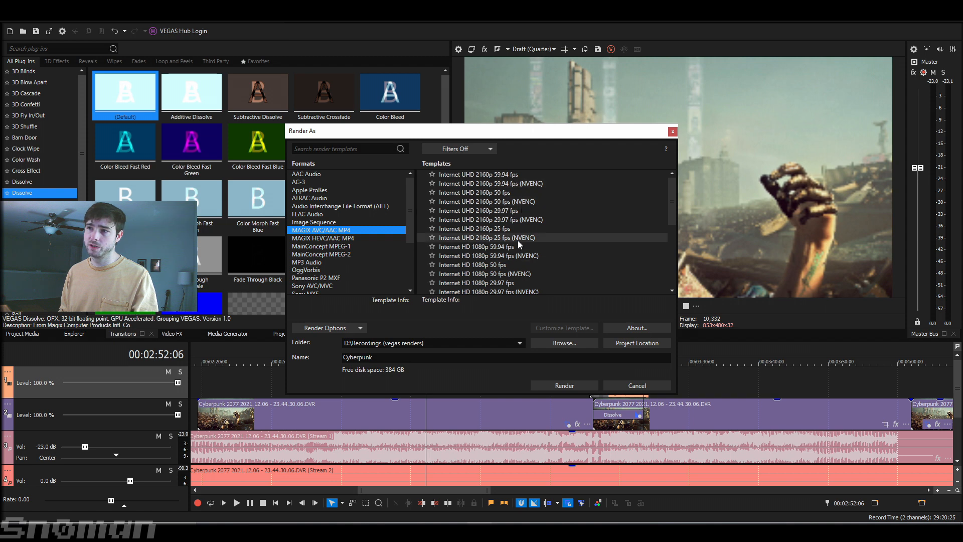
# Step: Select the Internet HD 1080p 29.97 fps render template
pyautogui.scroll(-1, 552, 251)
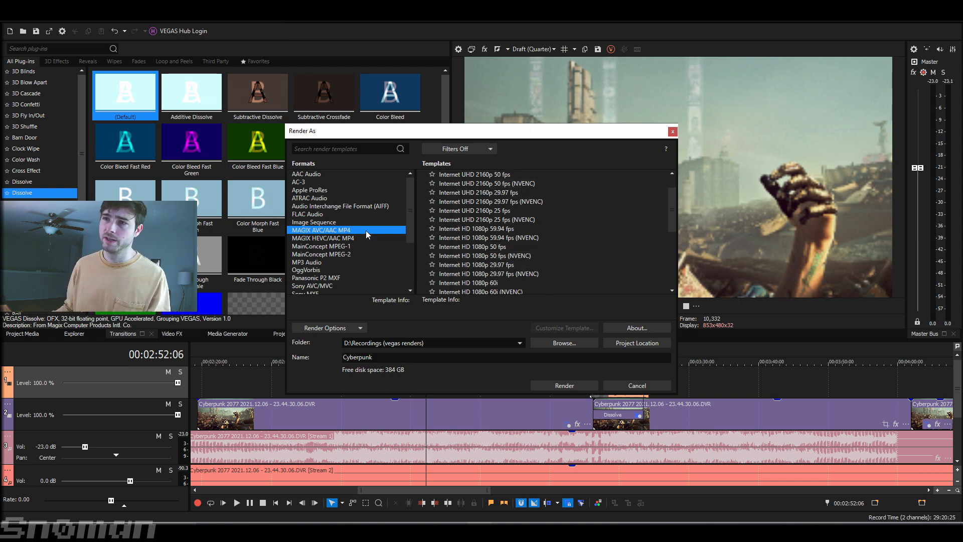
pyautogui.scroll(-1, 496, 240)
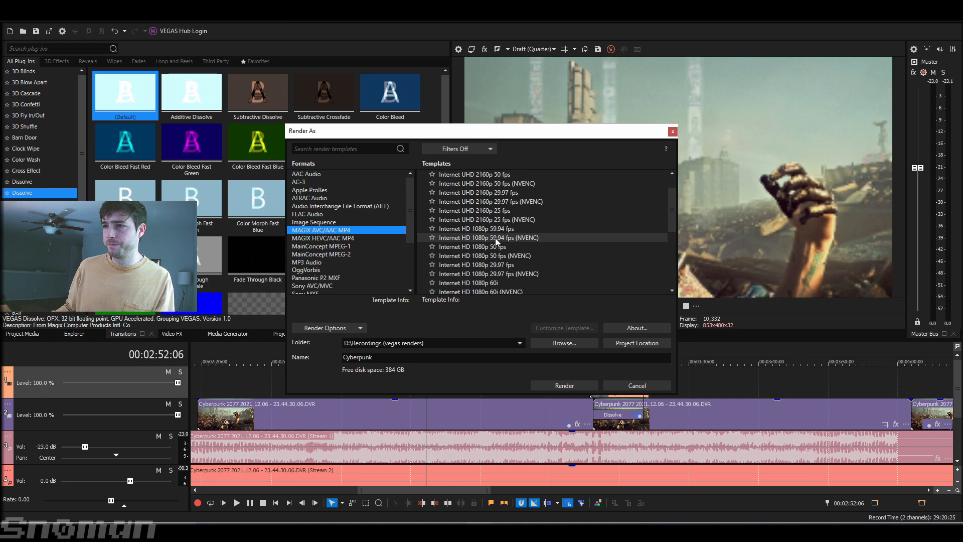
pyautogui.scroll(-2, 532, 248)
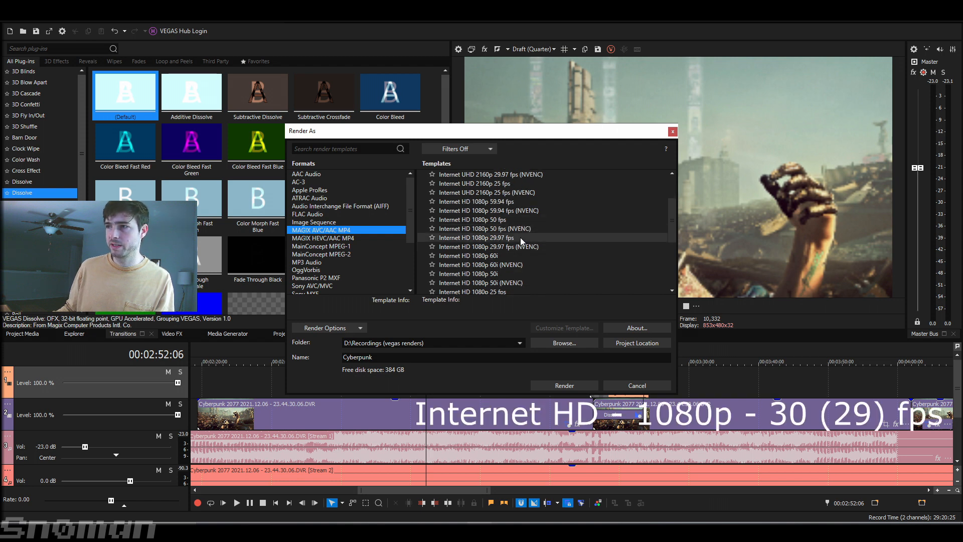
pyautogui.click(519, 236)
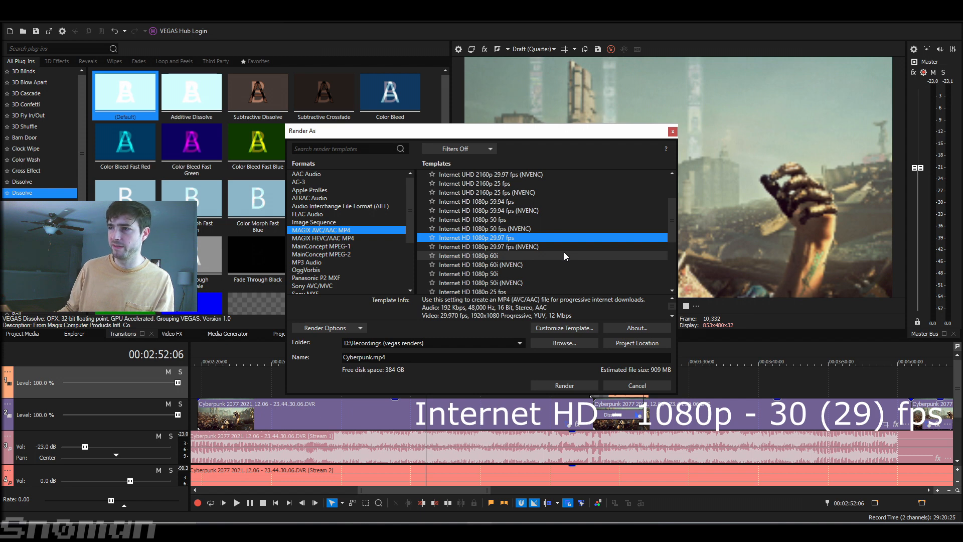
# Step: Choose the Scrapyard template and start rendering Cyberpunk.mp4 to the D:\Recordings (vegas renders) folder
pyautogui.scroll(-4, 527, 255)
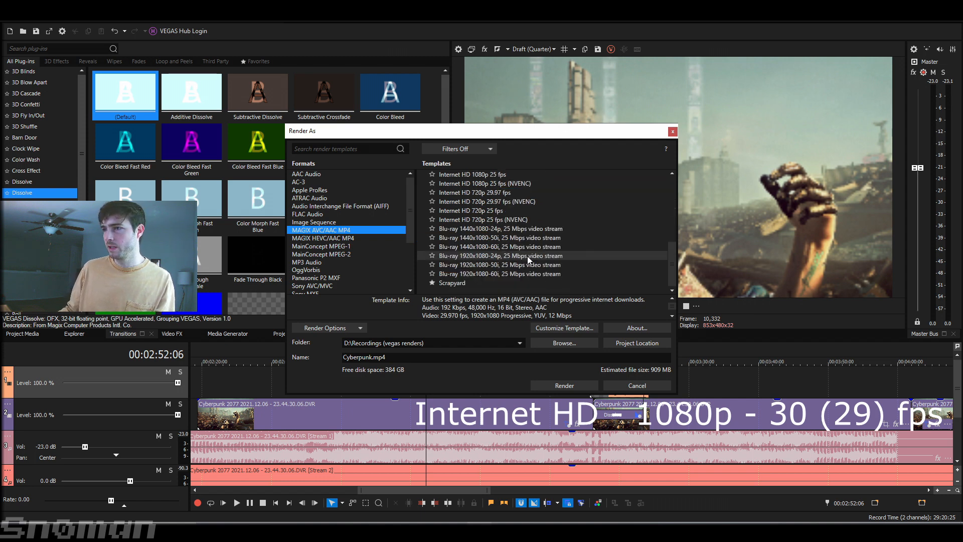
pyautogui.click(503, 285)
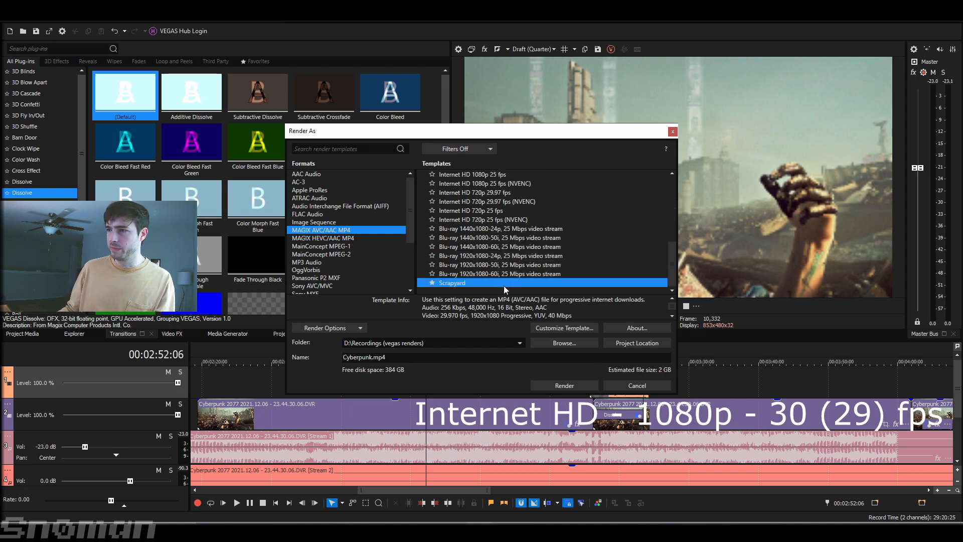
pyautogui.scroll(4, 504, 285)
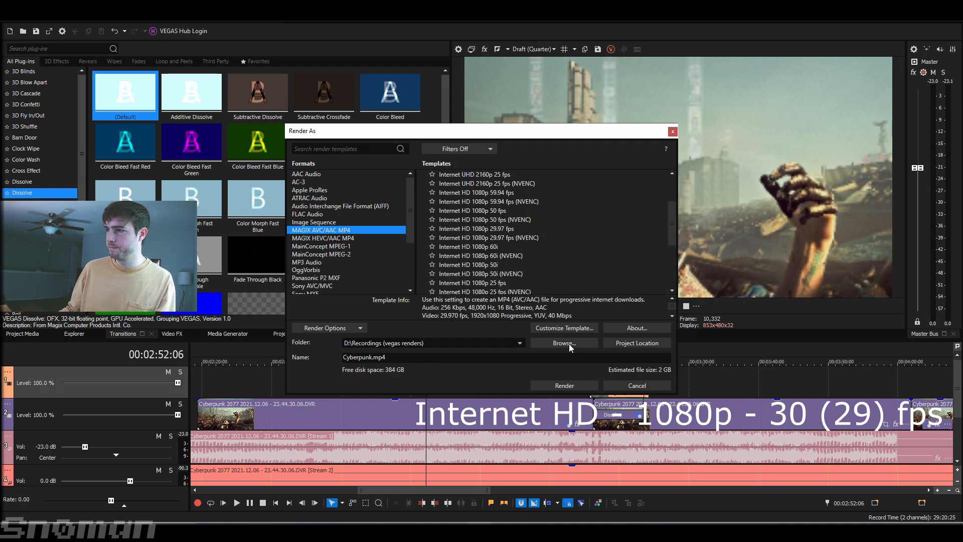
pyautogui.scroll(-4, 563, 282)
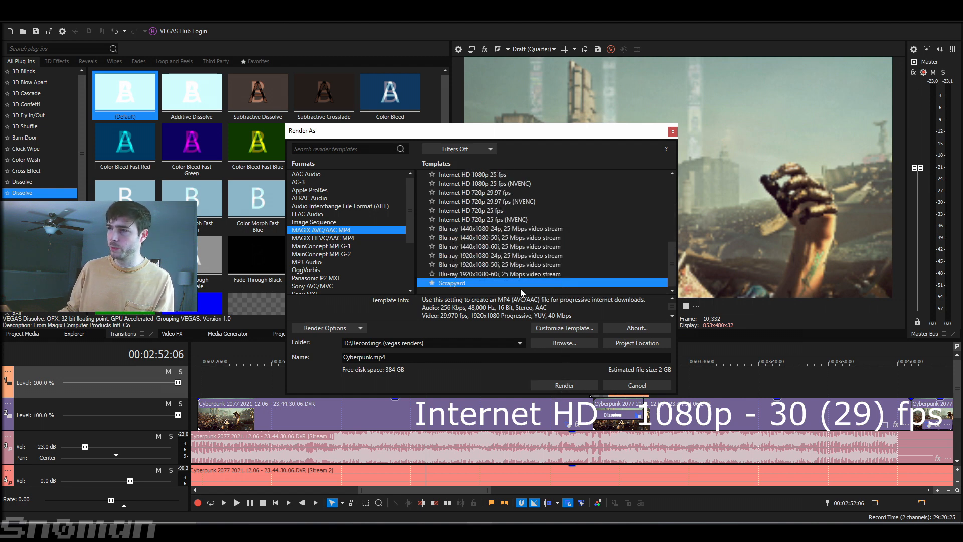
pyautogui.click(576, 386)
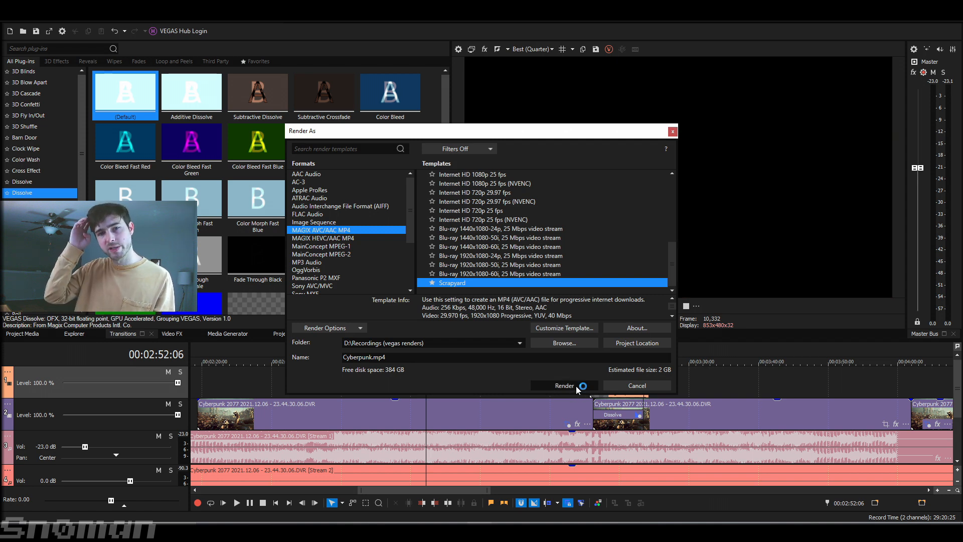